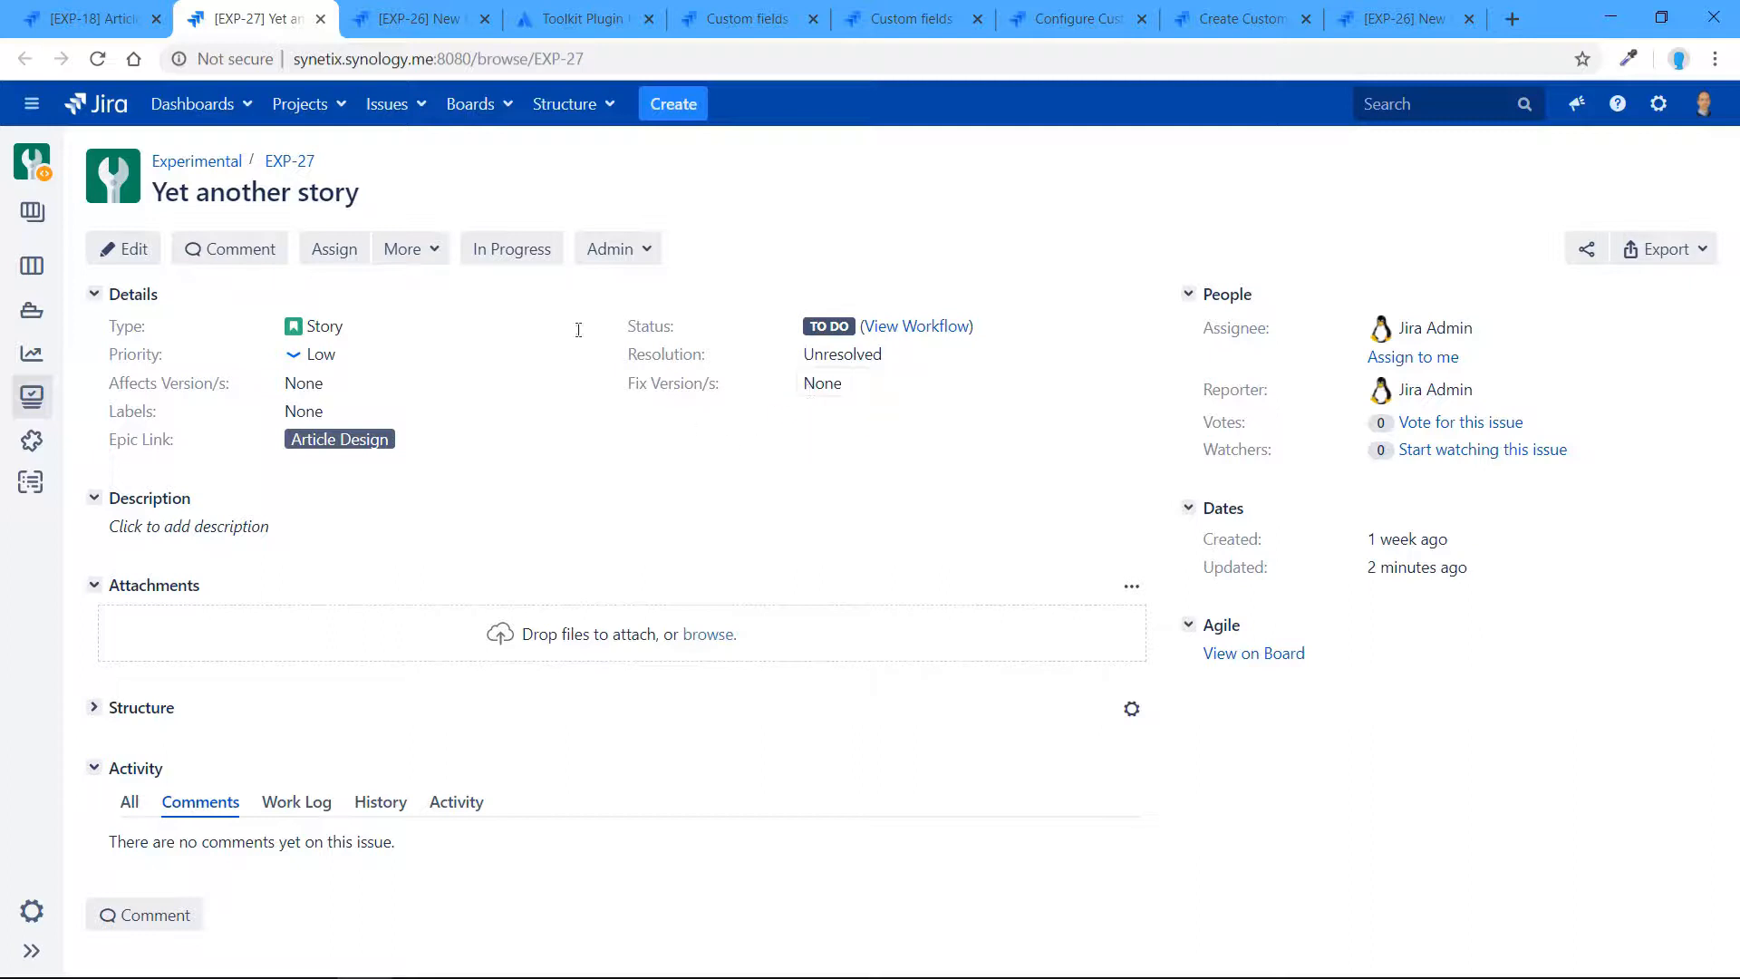
Step: Check the available fix versions of story EXP-27 without choosing one, and move the story to In Progress
click(861, 383)
click(1118, 380)
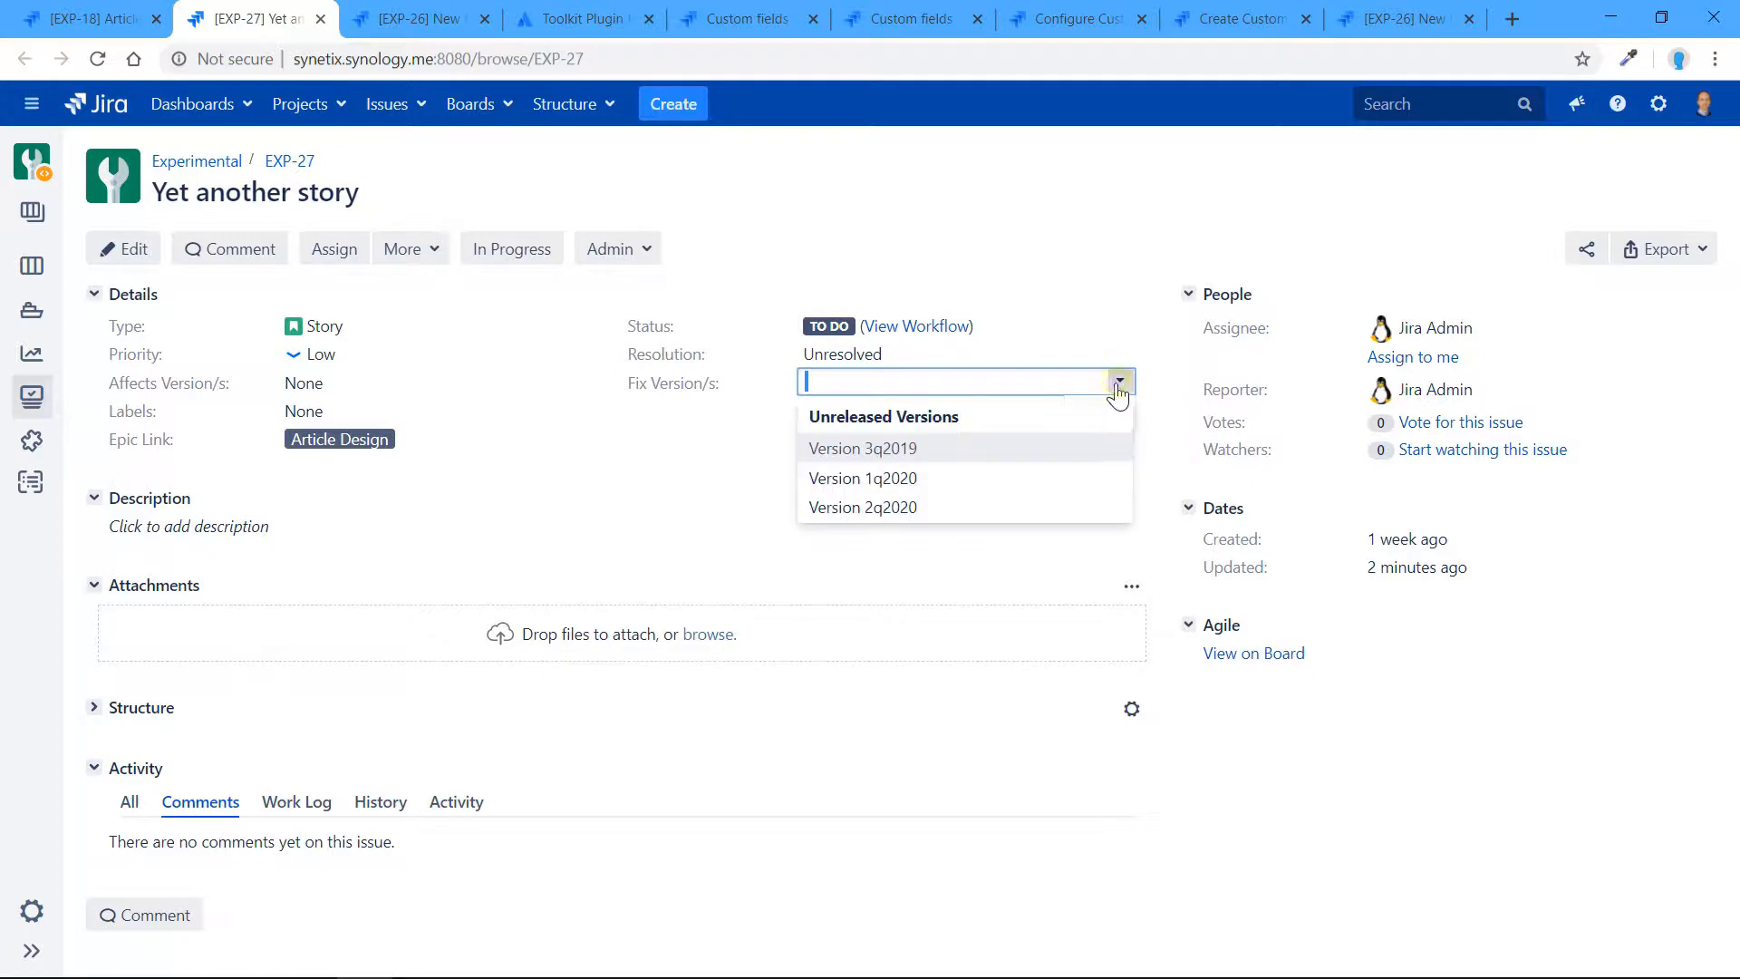
click(733, 441)
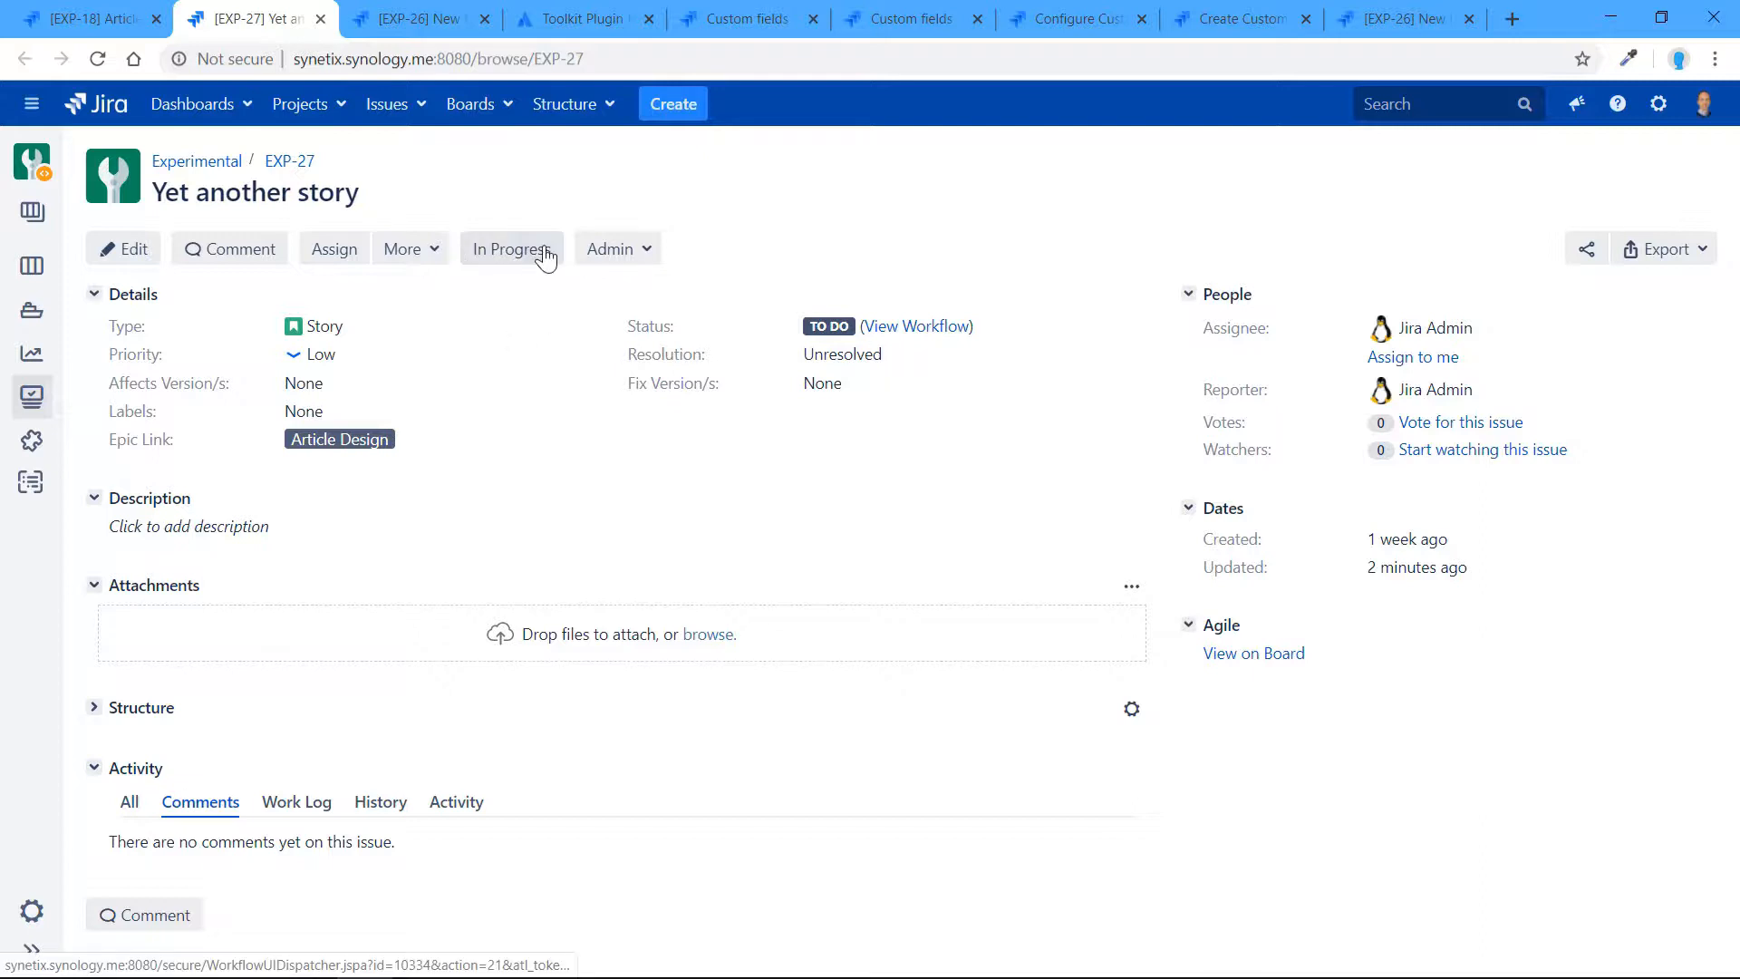
click(511, 253)
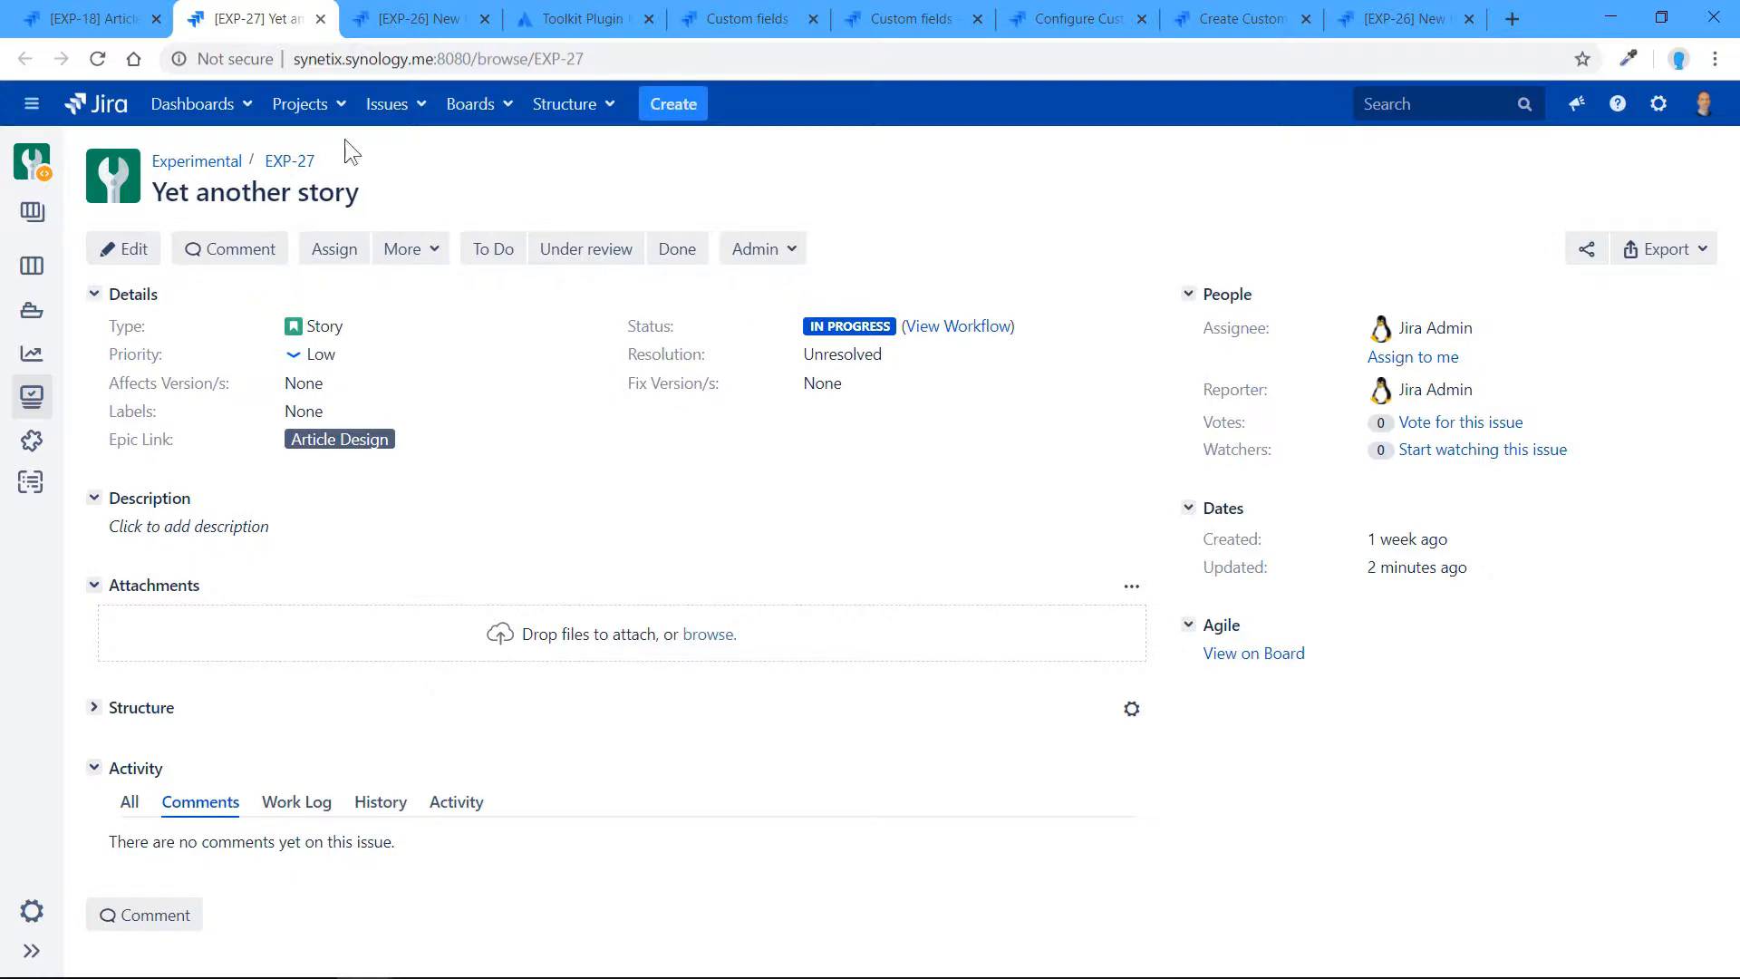
Step: From the Article Design epic, switch to task EXP-26, start its In Progress transition and read the version warning
click(91, 14)
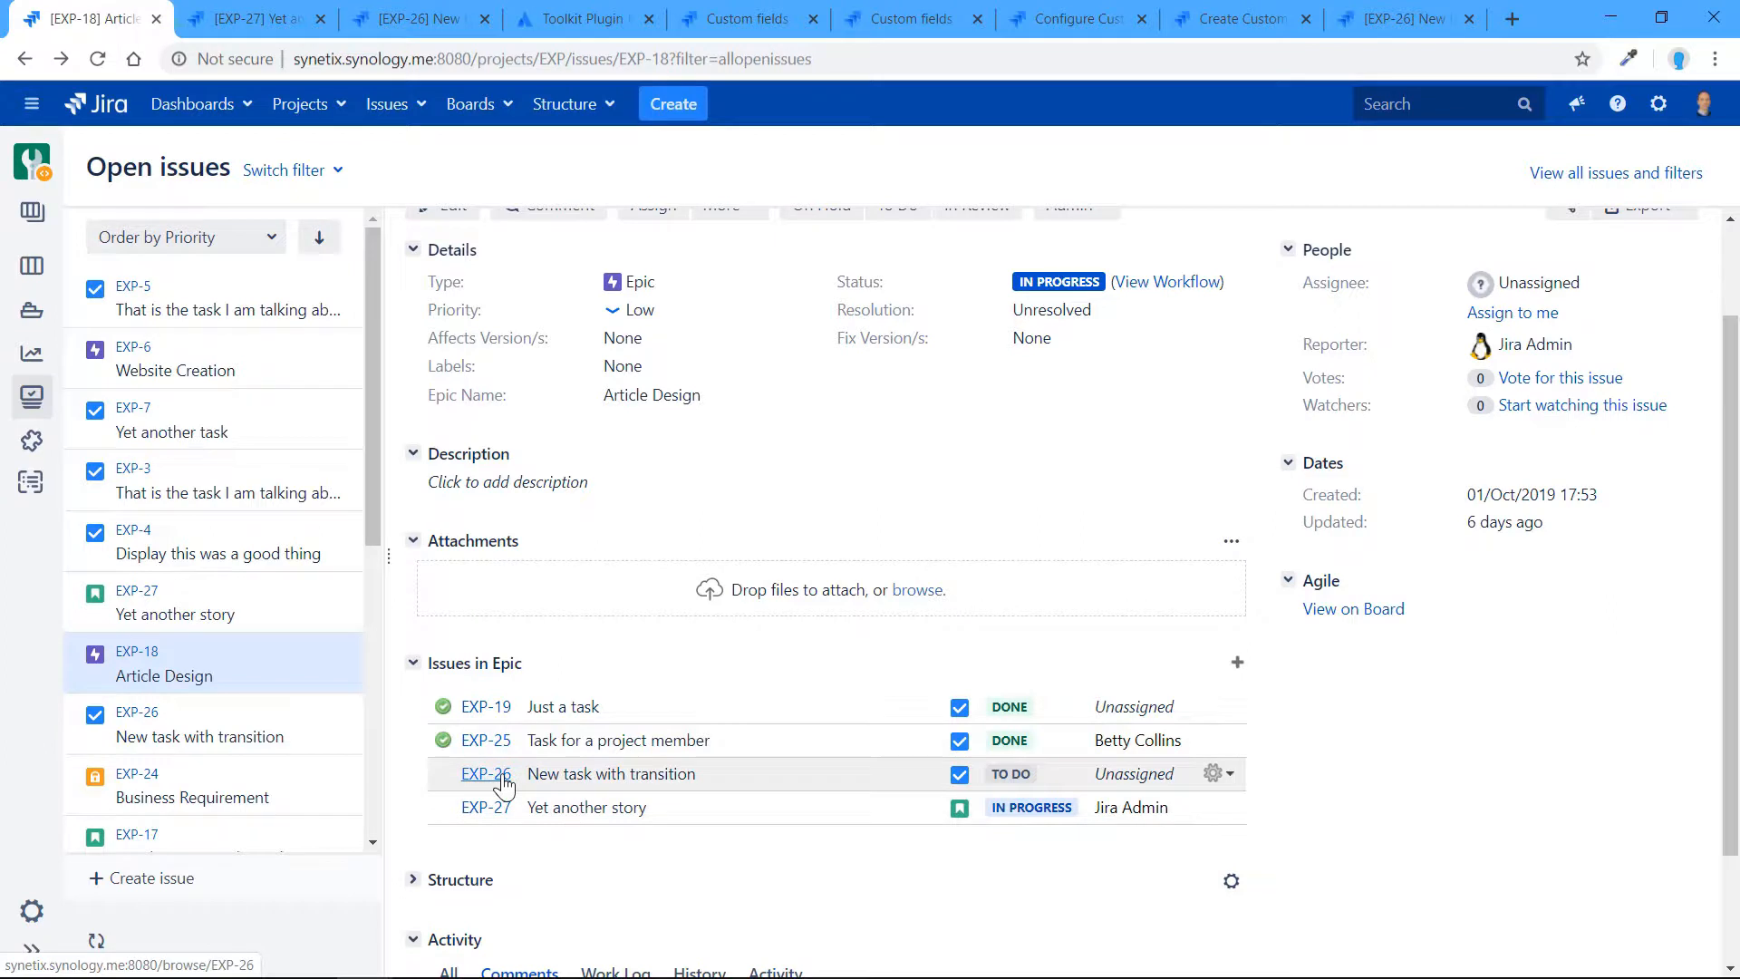
click(400, 13)
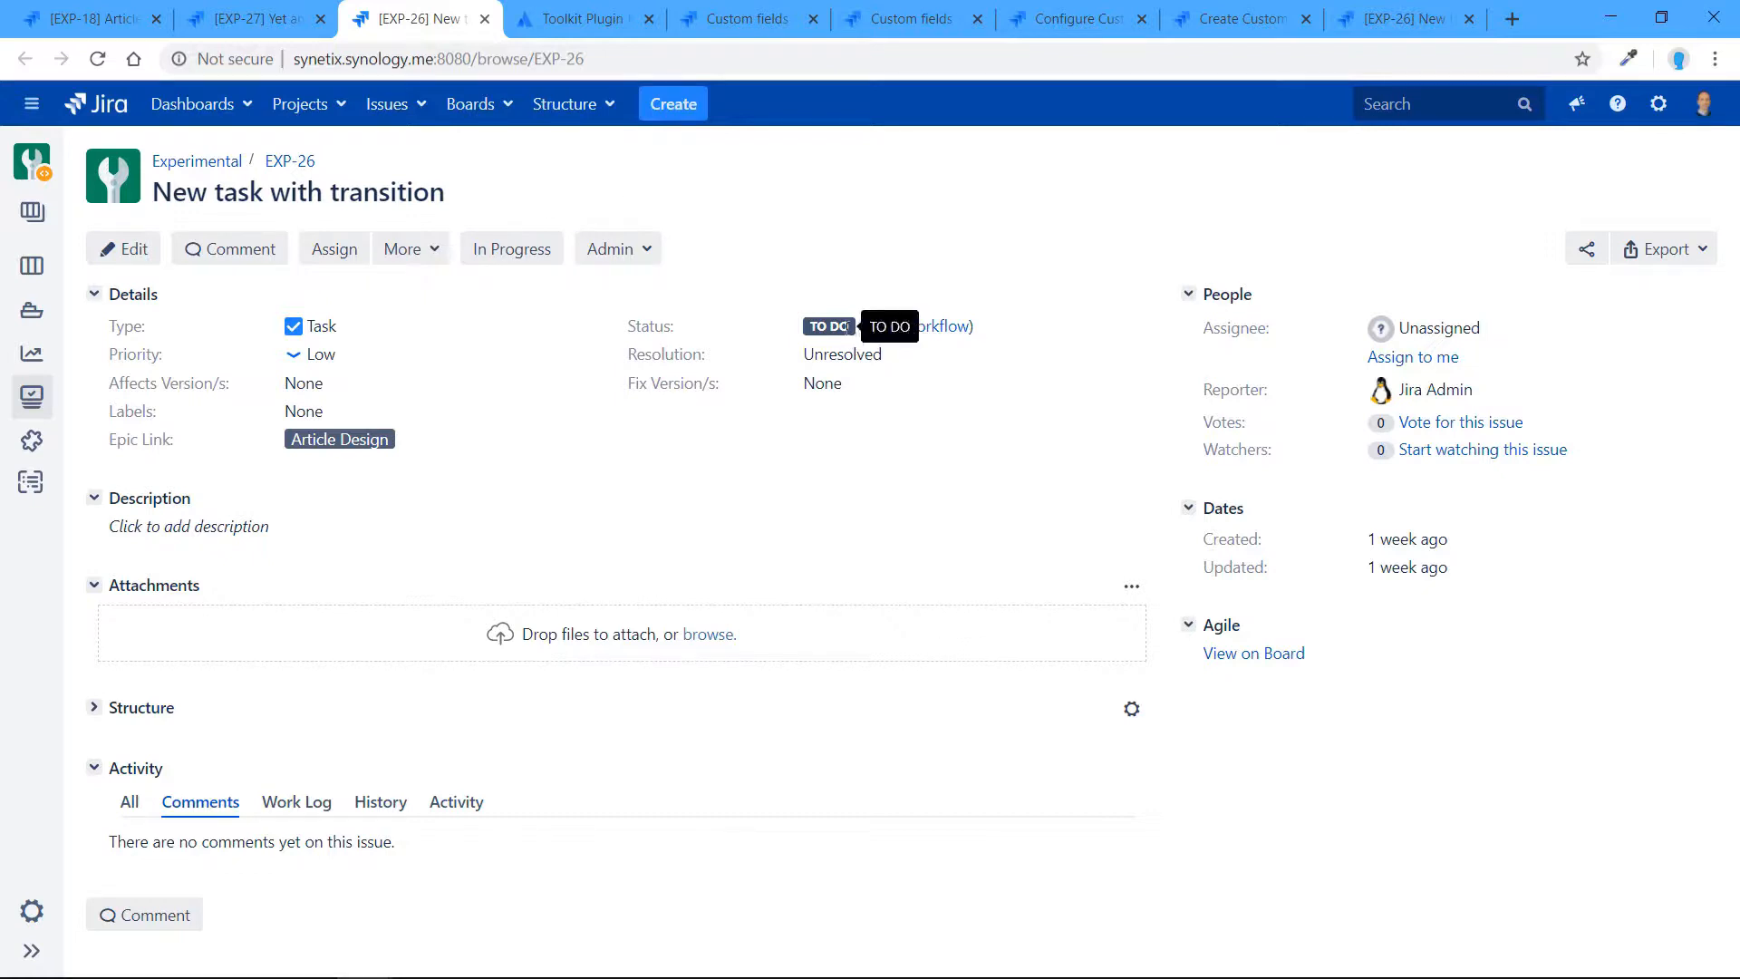
click(509, 259)
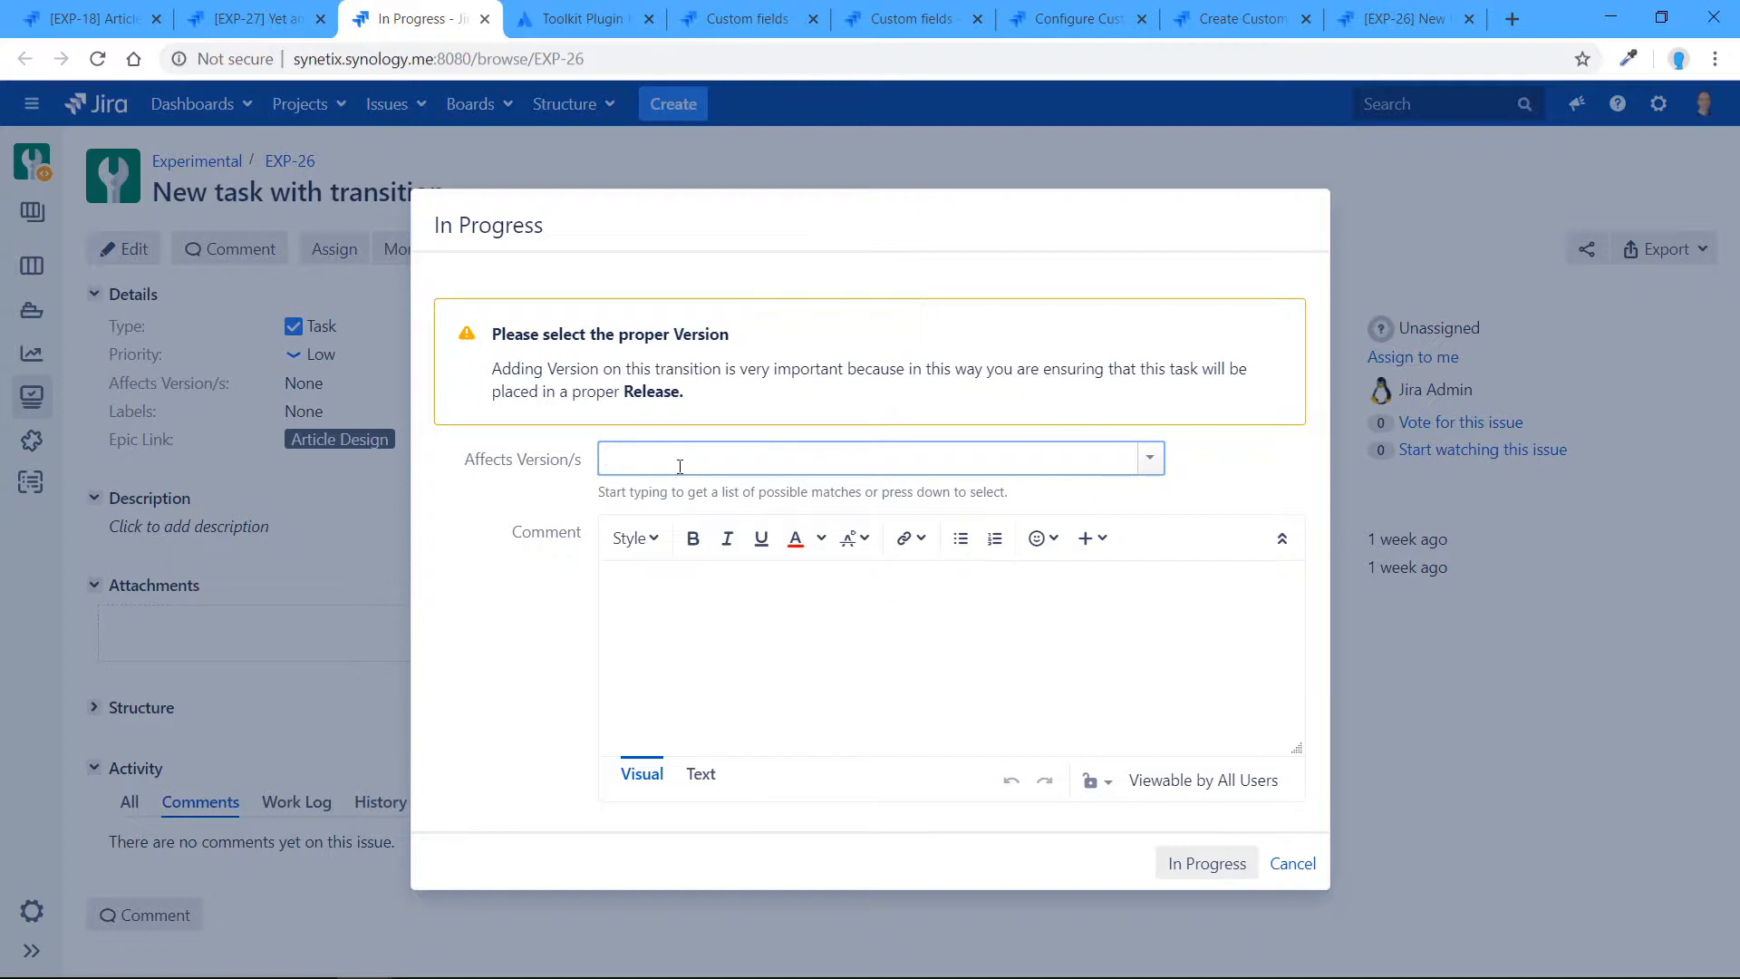
click(670, 578)
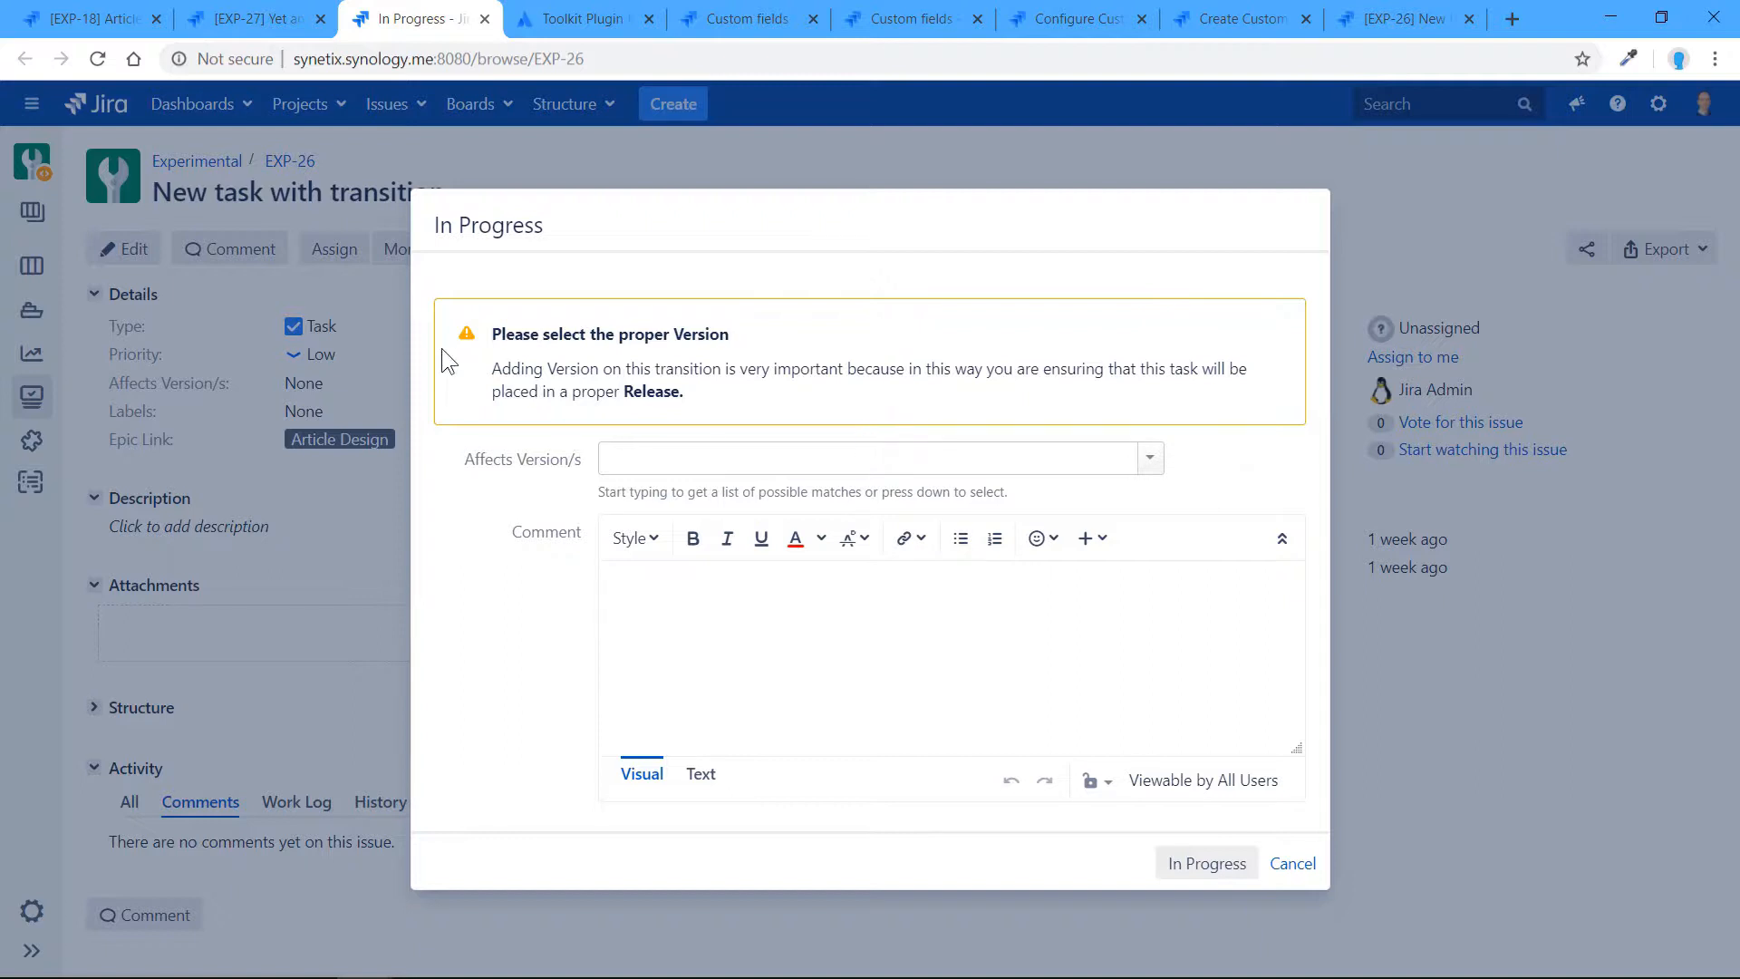
drag(494, 367, 689, 392)
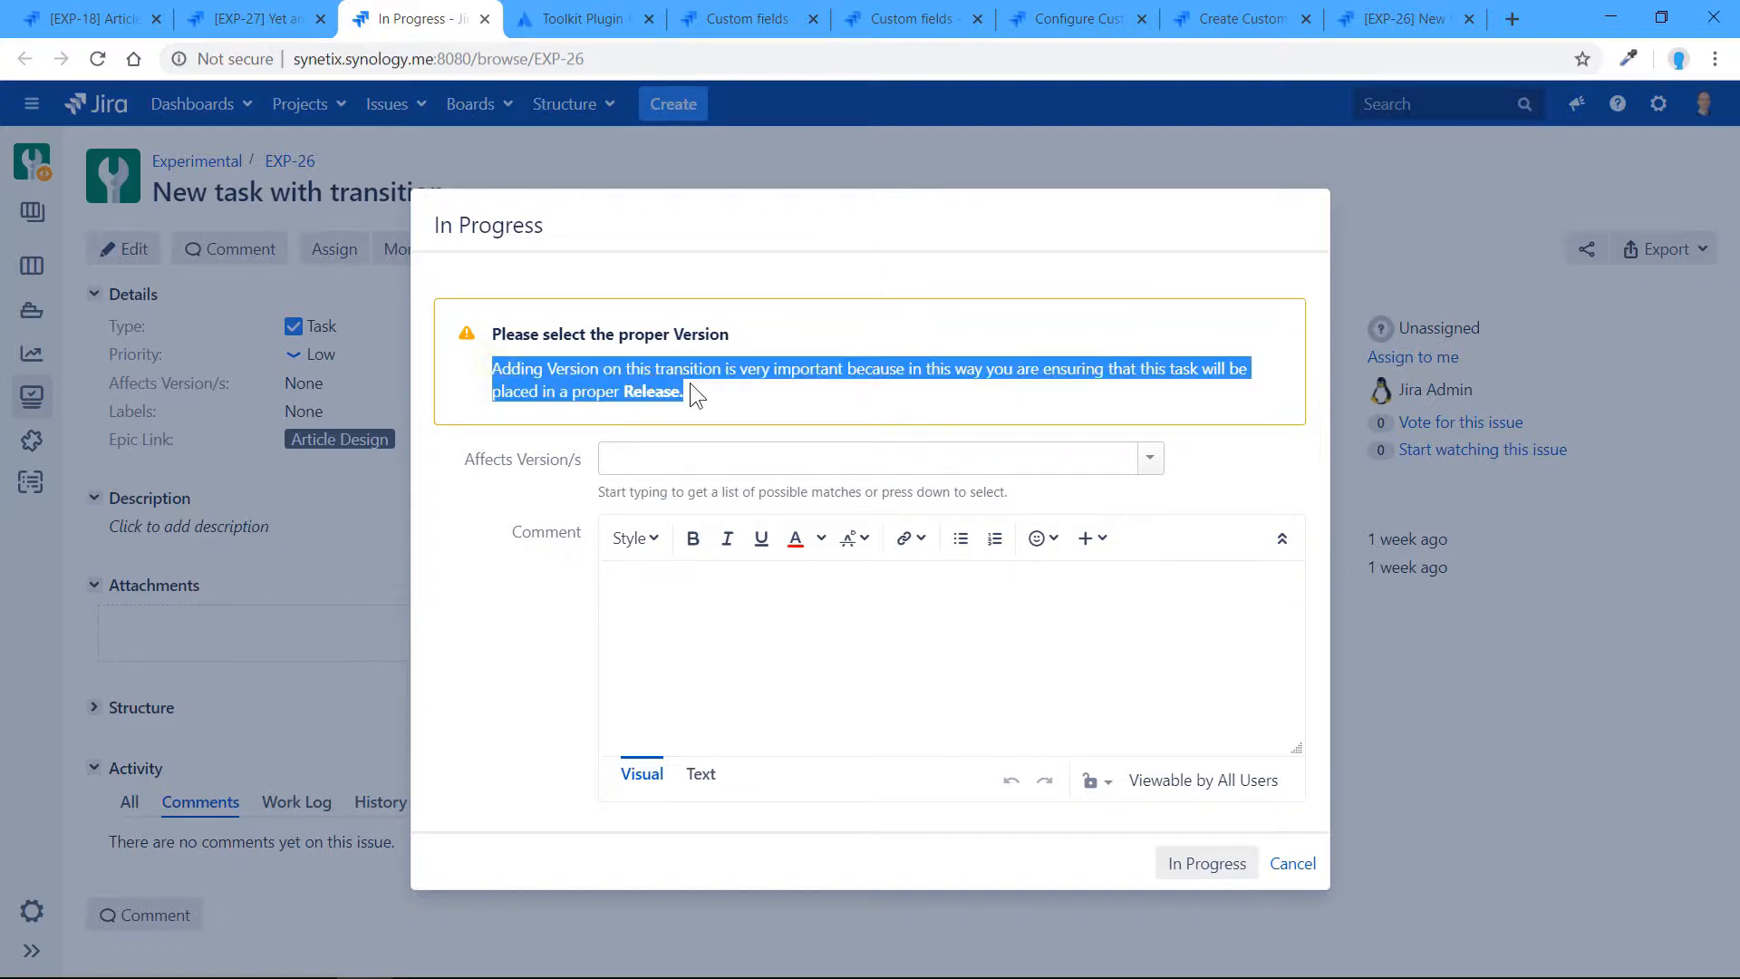
click(734, 382)
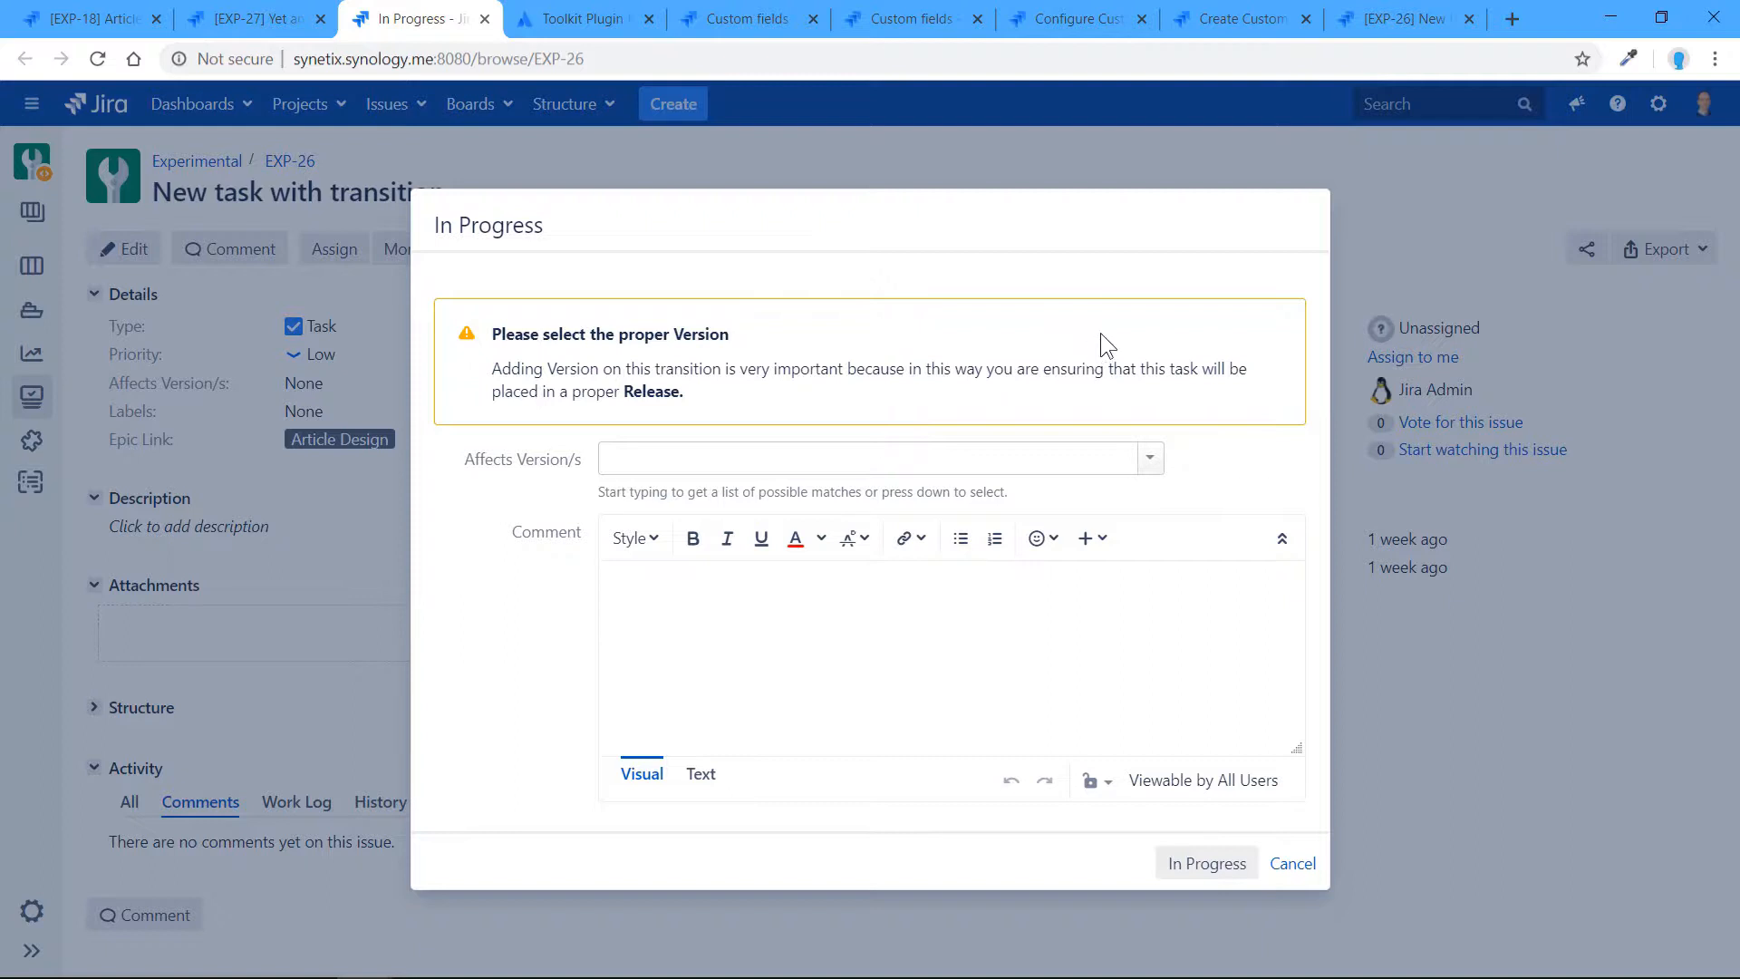
Step: Set Affects Version/s to Version 2q2020 and complete the In Progress transition of task EXP-26
click(1149, 457)
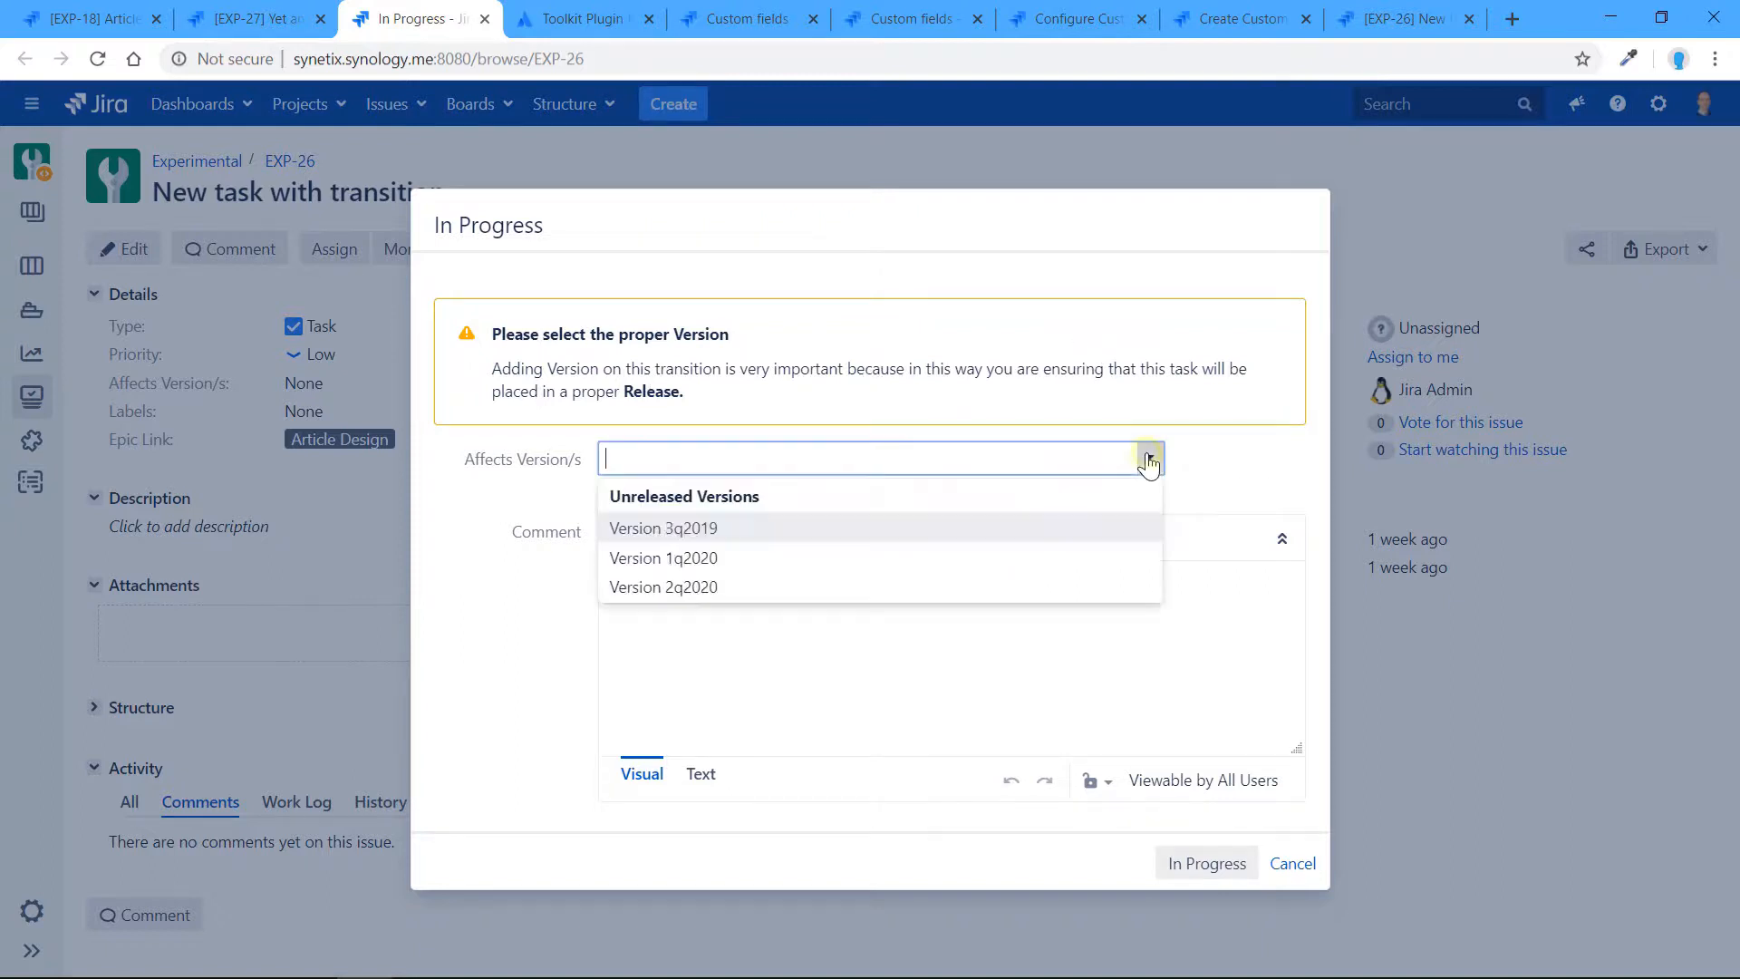
click(693, 589)
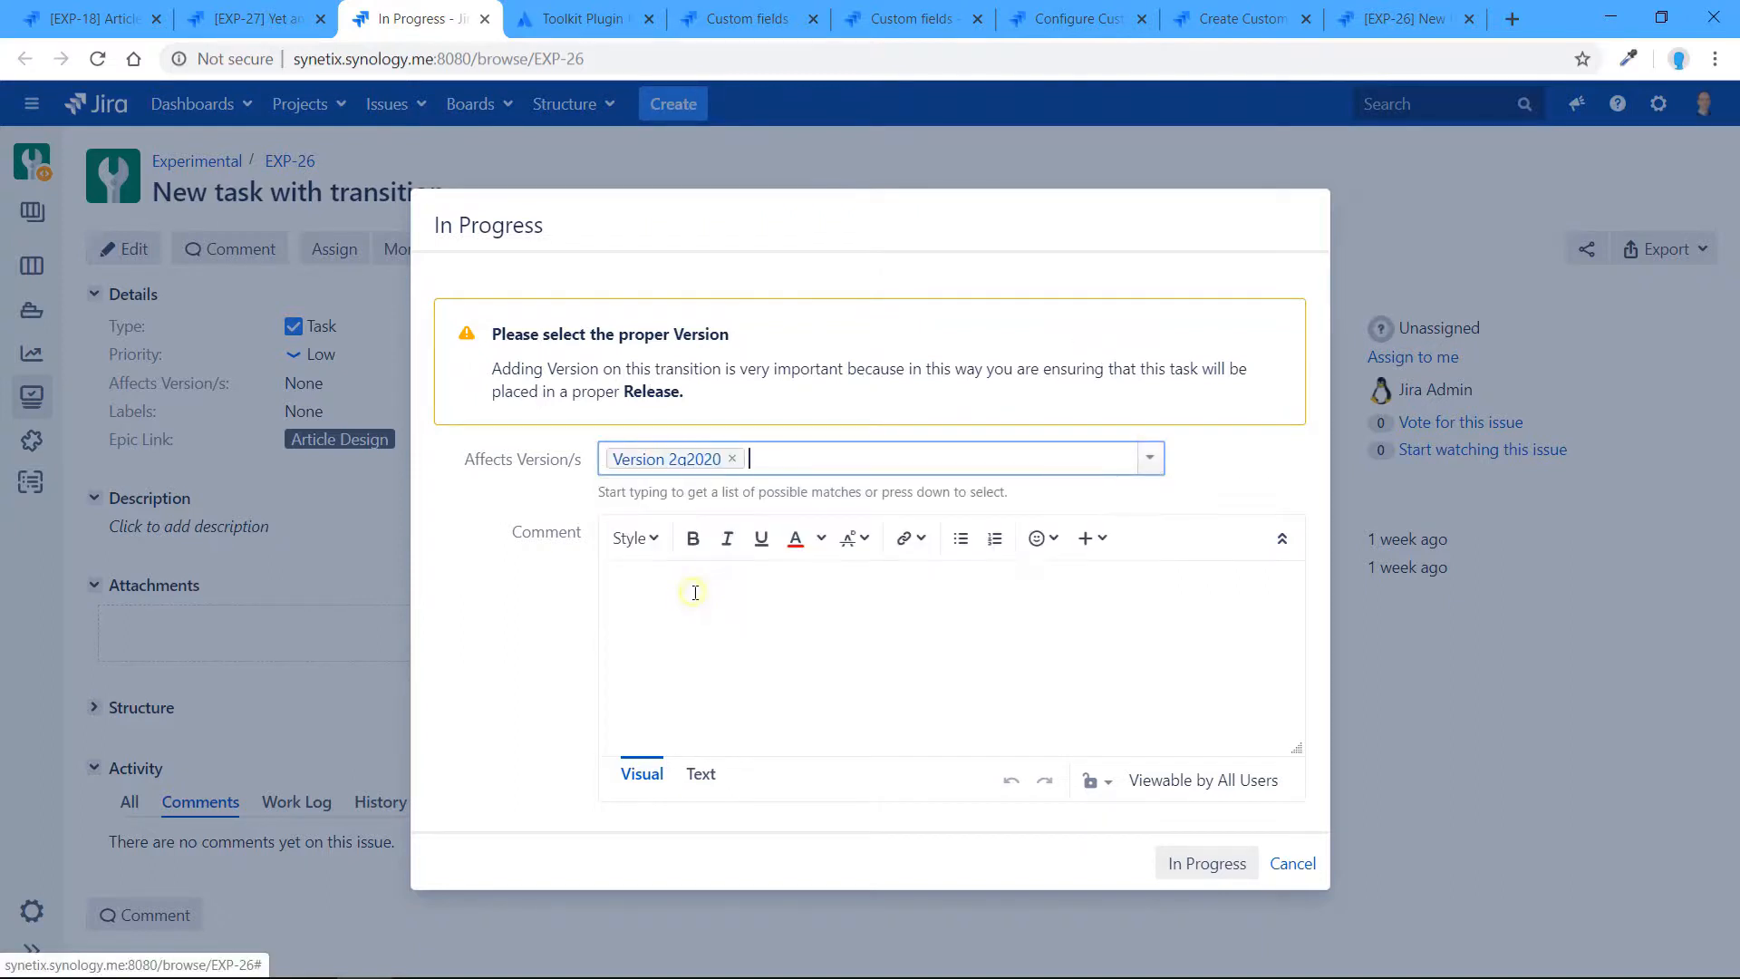
click(1204, 867)
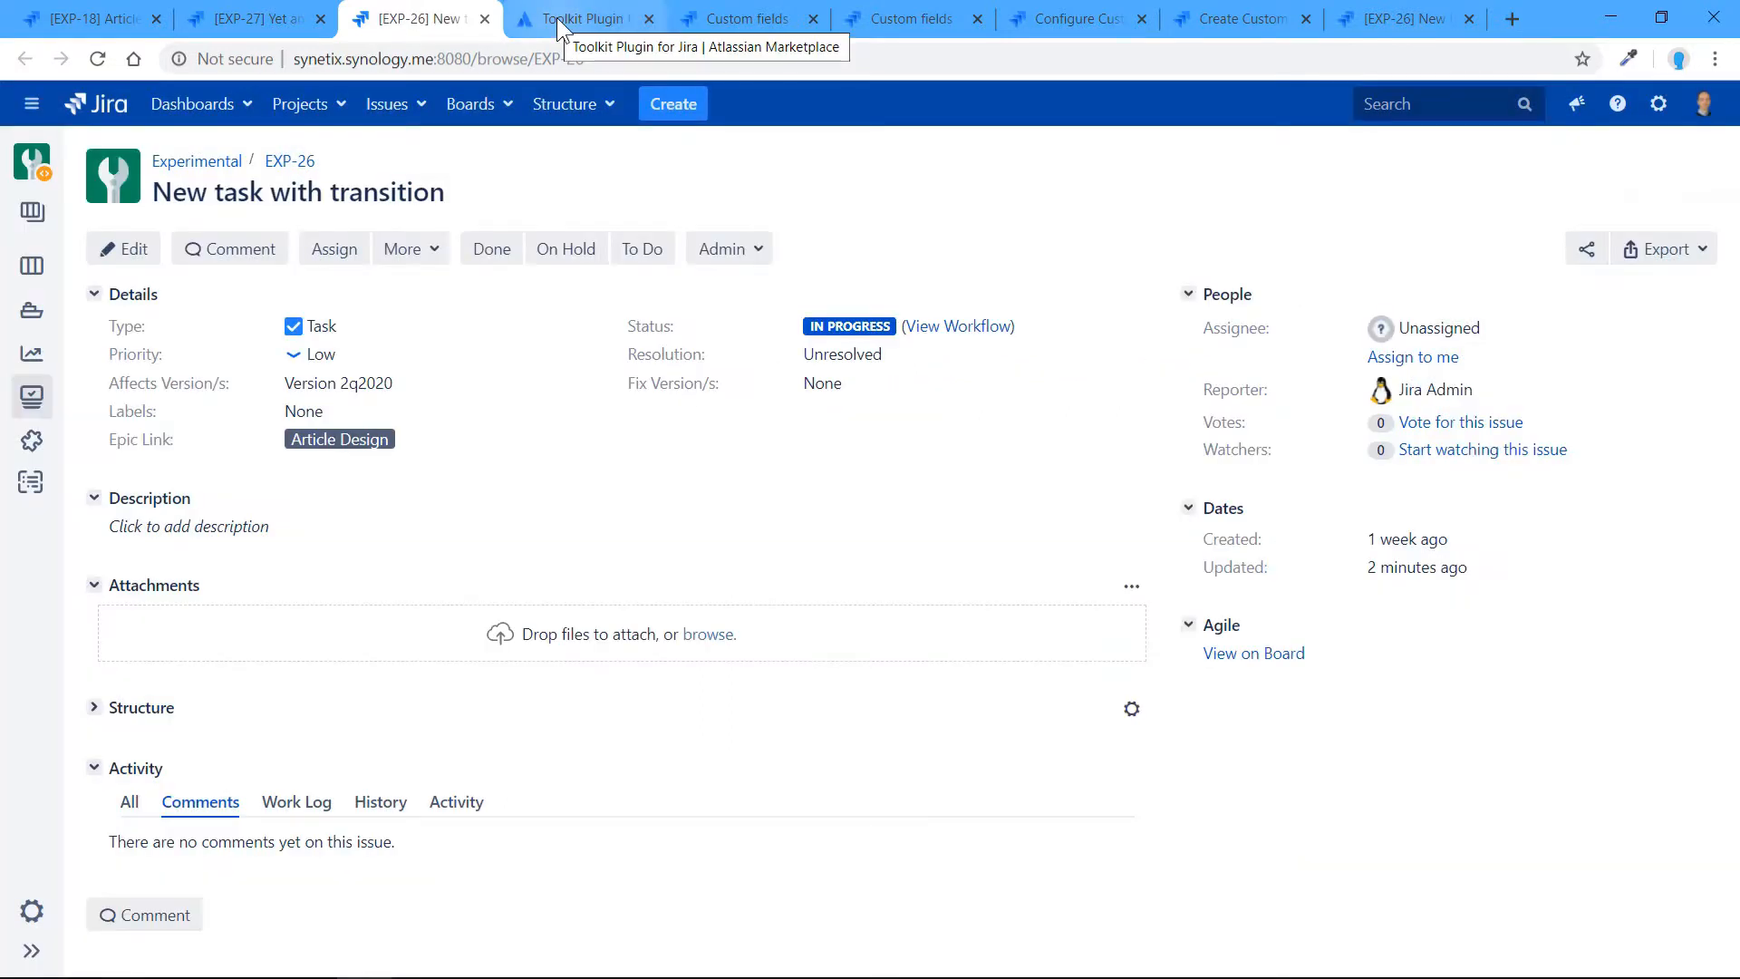
Step: Review the Toolkit Plugin for Jira on Atlassian Marketplace and the Message Custom Field types in the field type selection
click(559, 20)
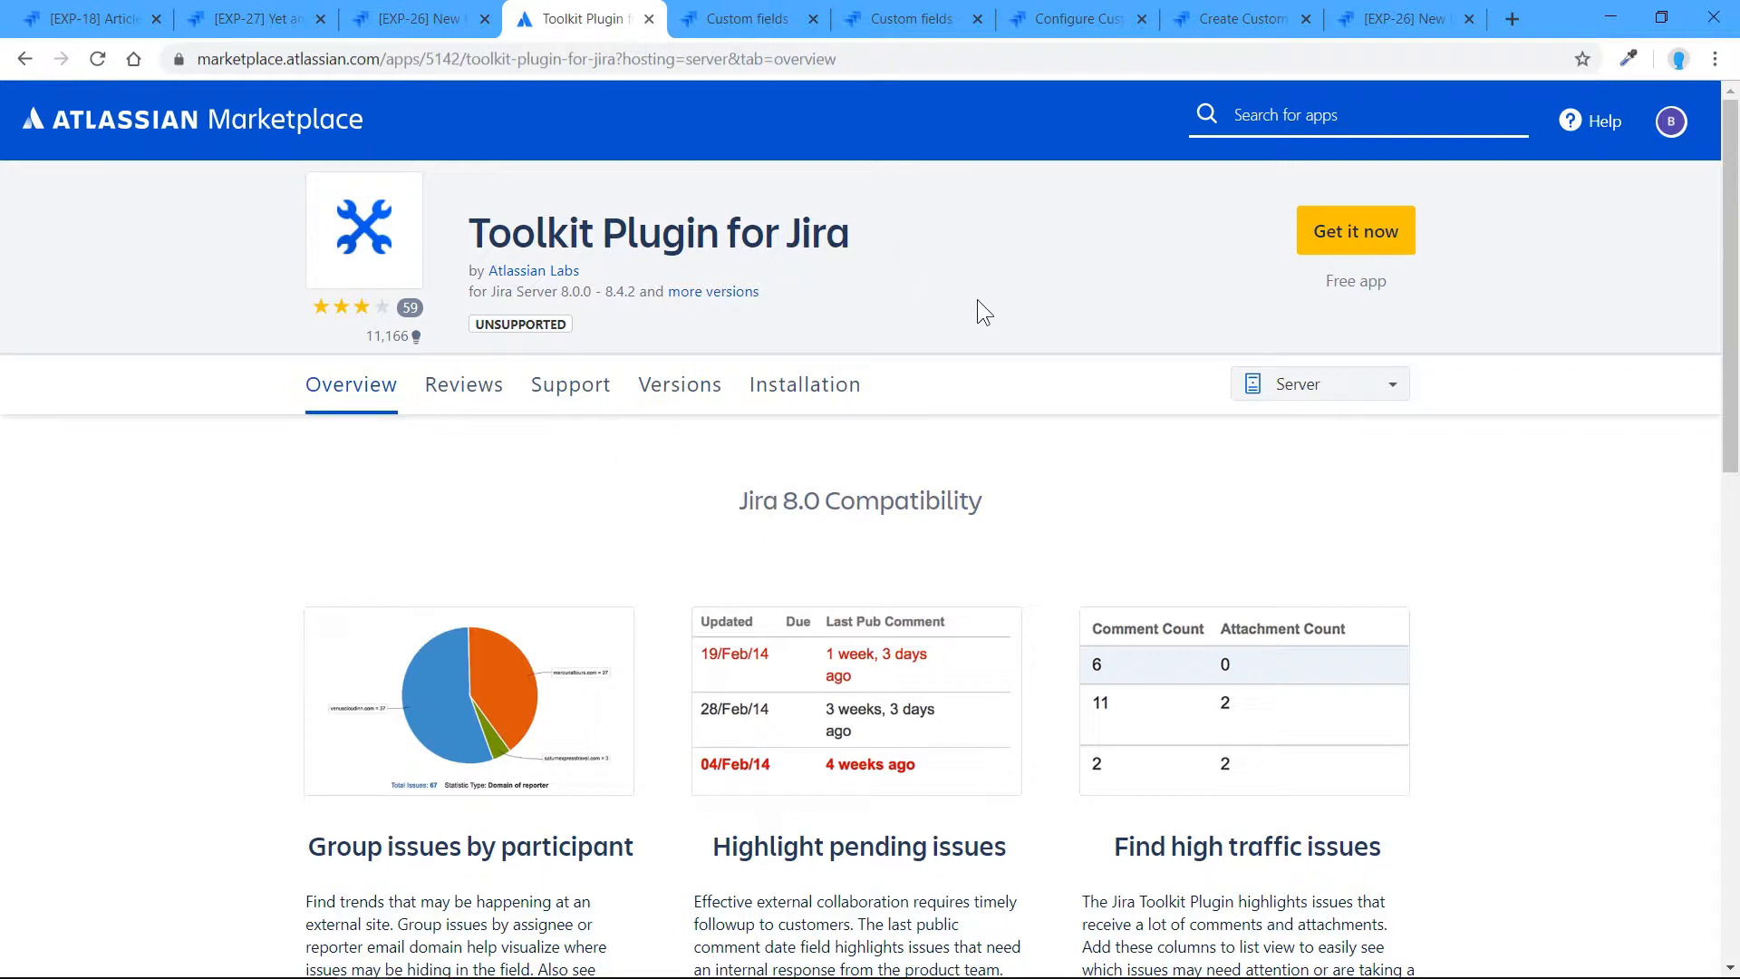
mouse_move(1730, 299)
mouse_down()
mouse_move(1731, 394)
mouse_move(1730, 297)
mouse_up()
click(750, 12)
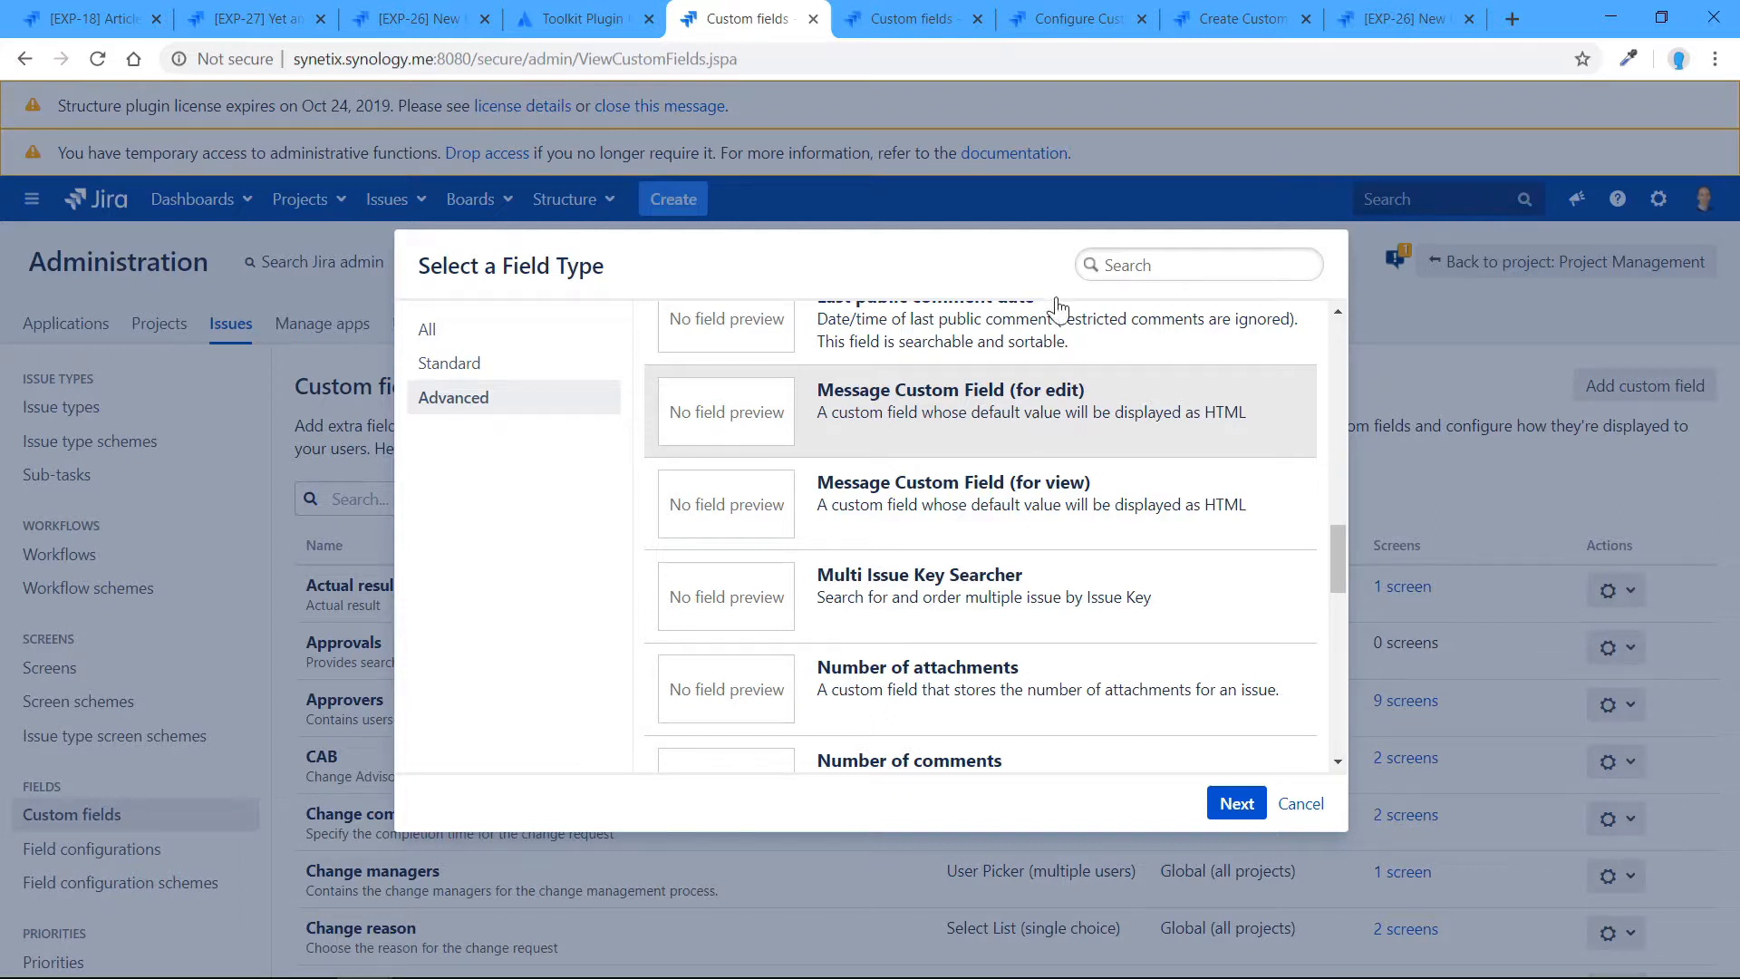
Step: Examine the Note custom field, its context configuration and the HTML message set as its default value
click(879, 24)
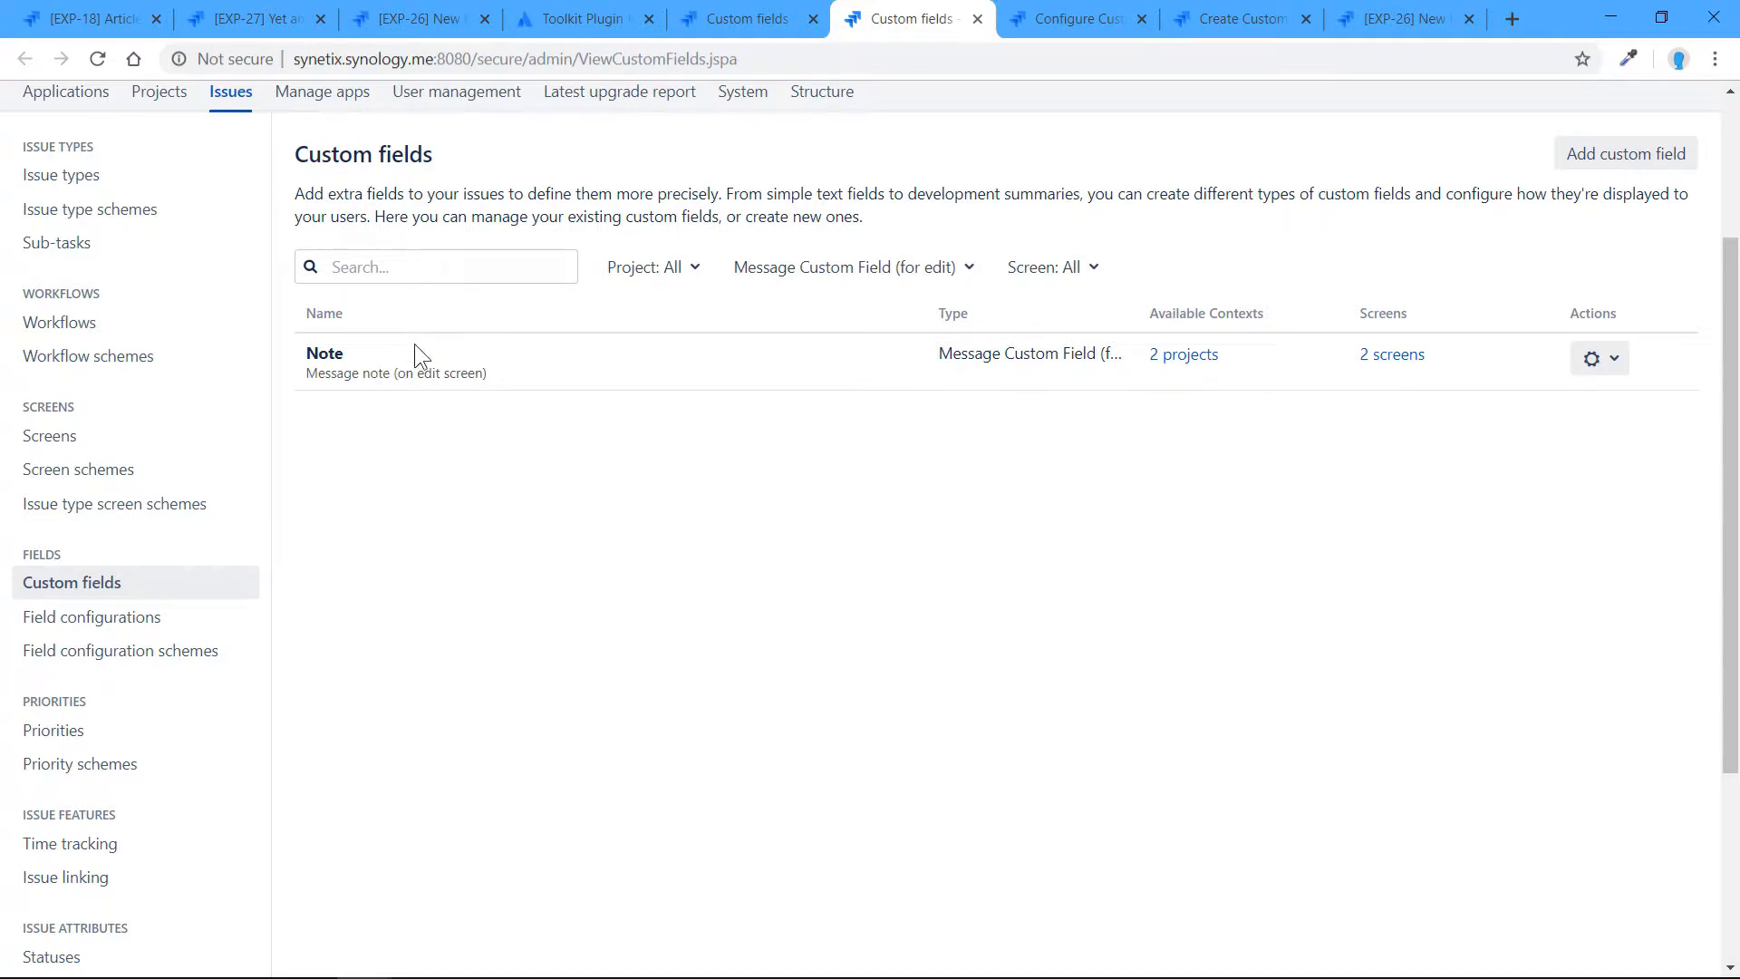
click(1028, 25)
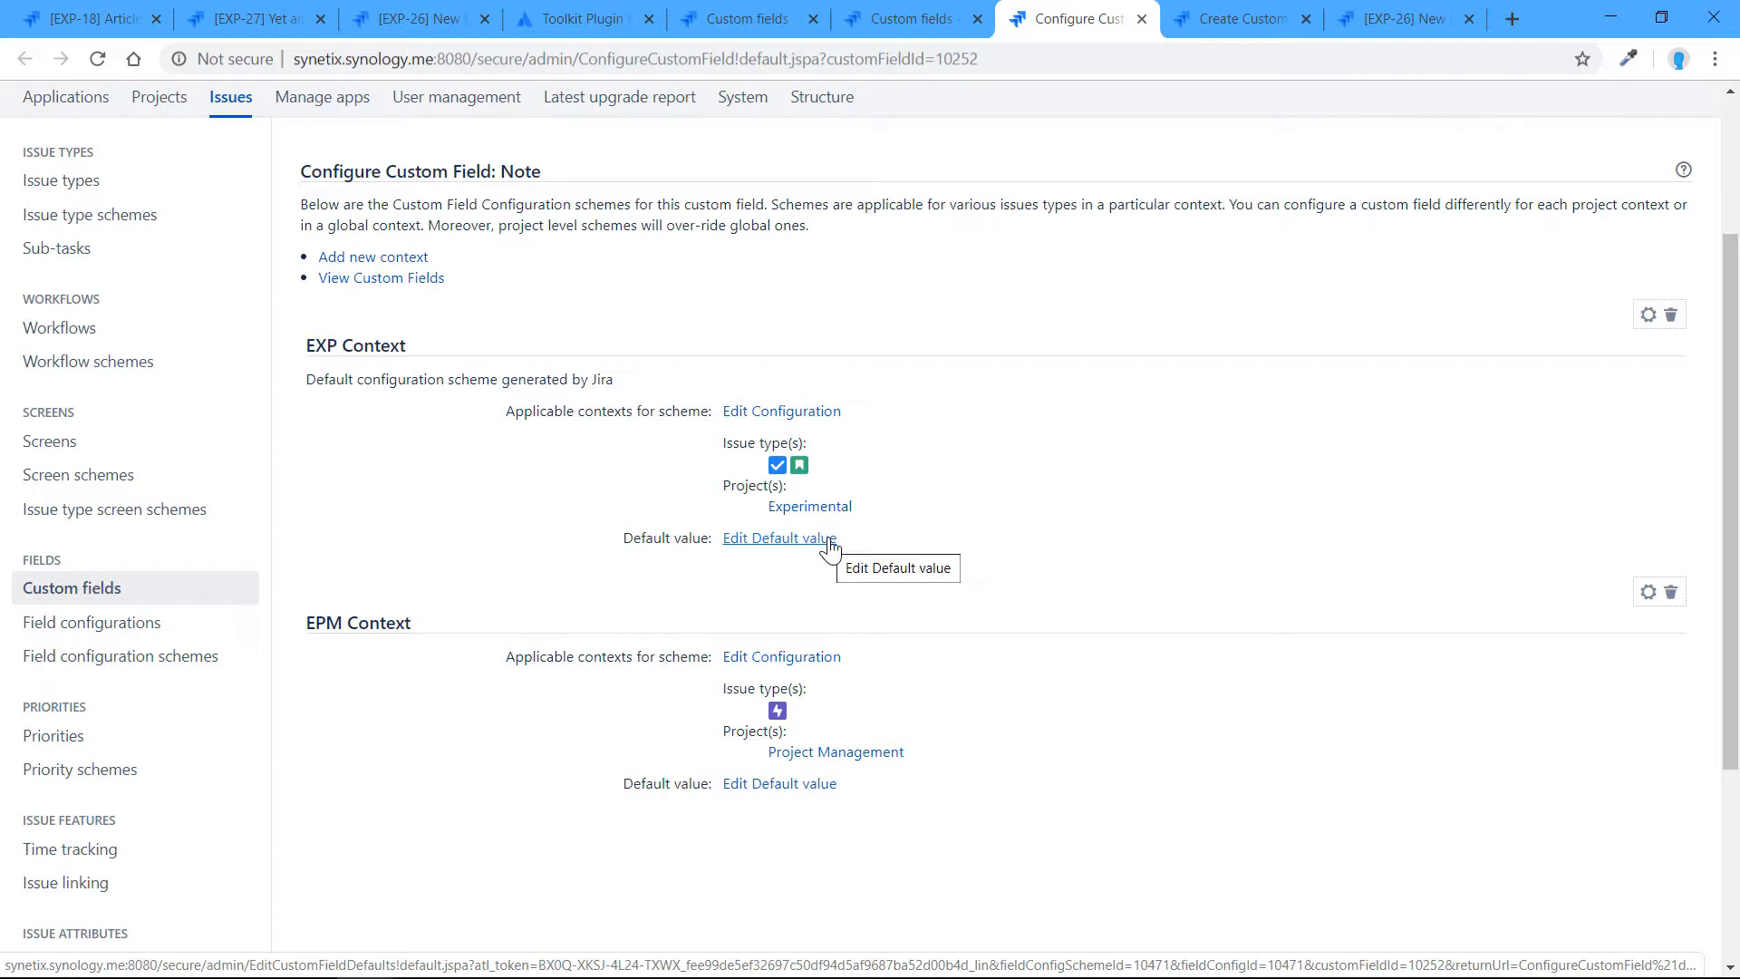
click(1229, 23)
click(575, 449)
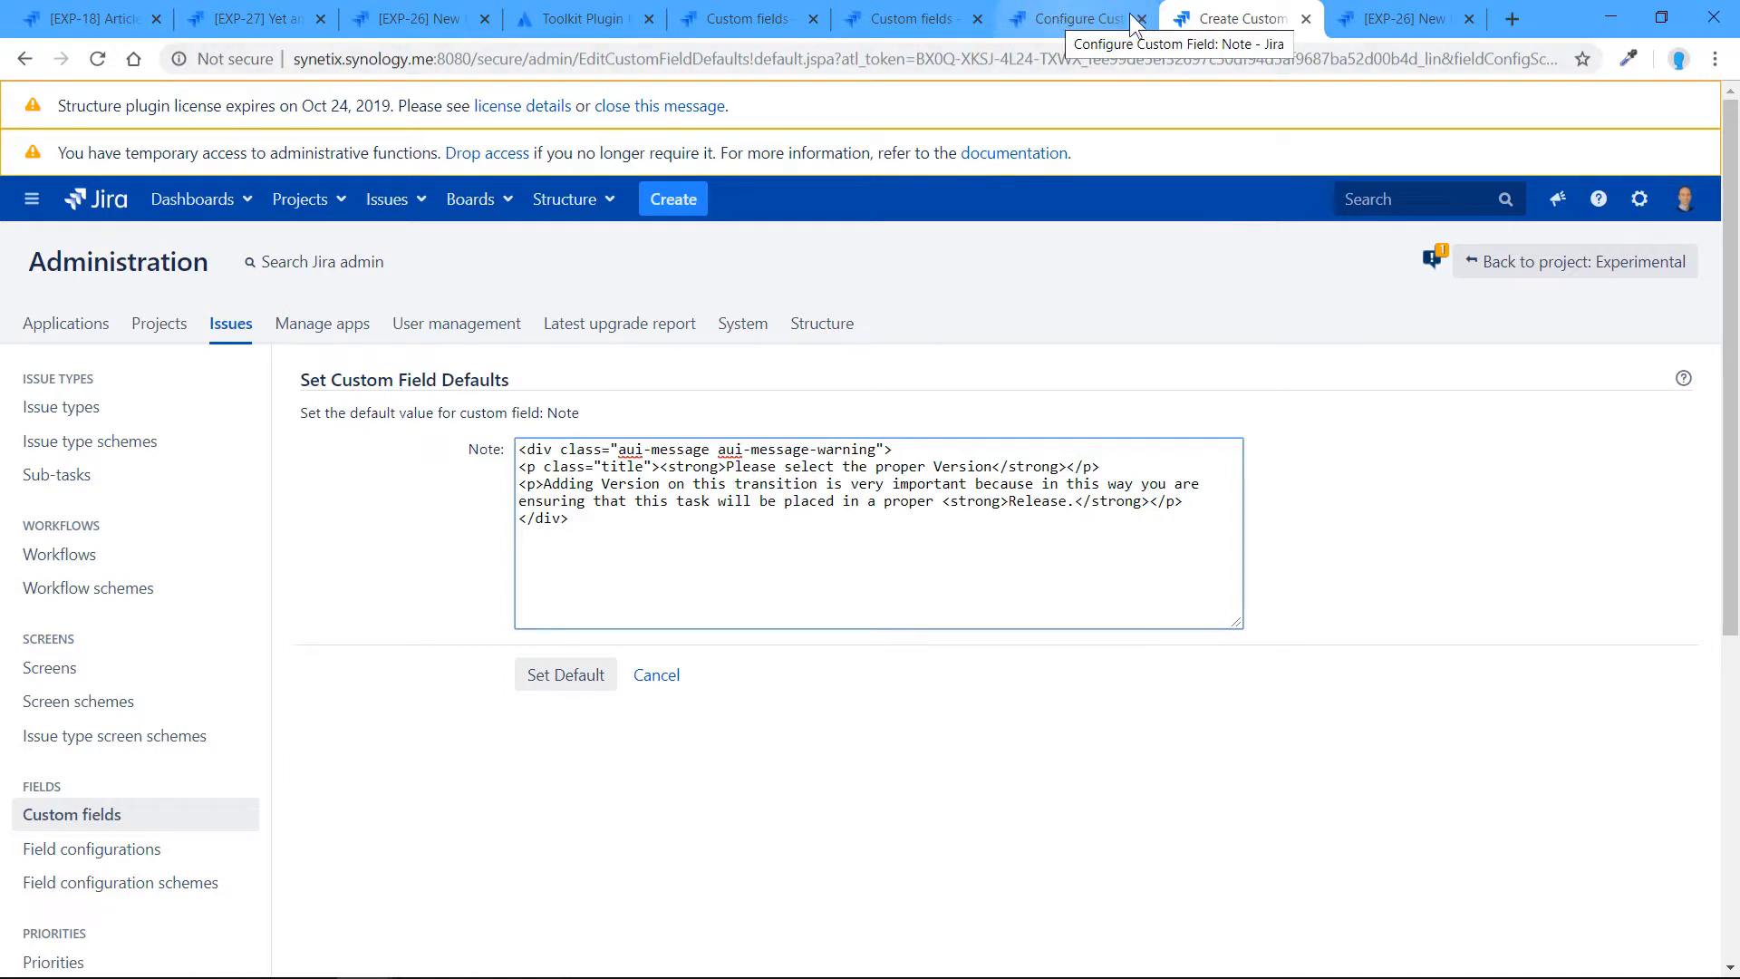
Step: Reload task EXP-26, return it to To Do and start its In Progress transition again
click(1402, 20)
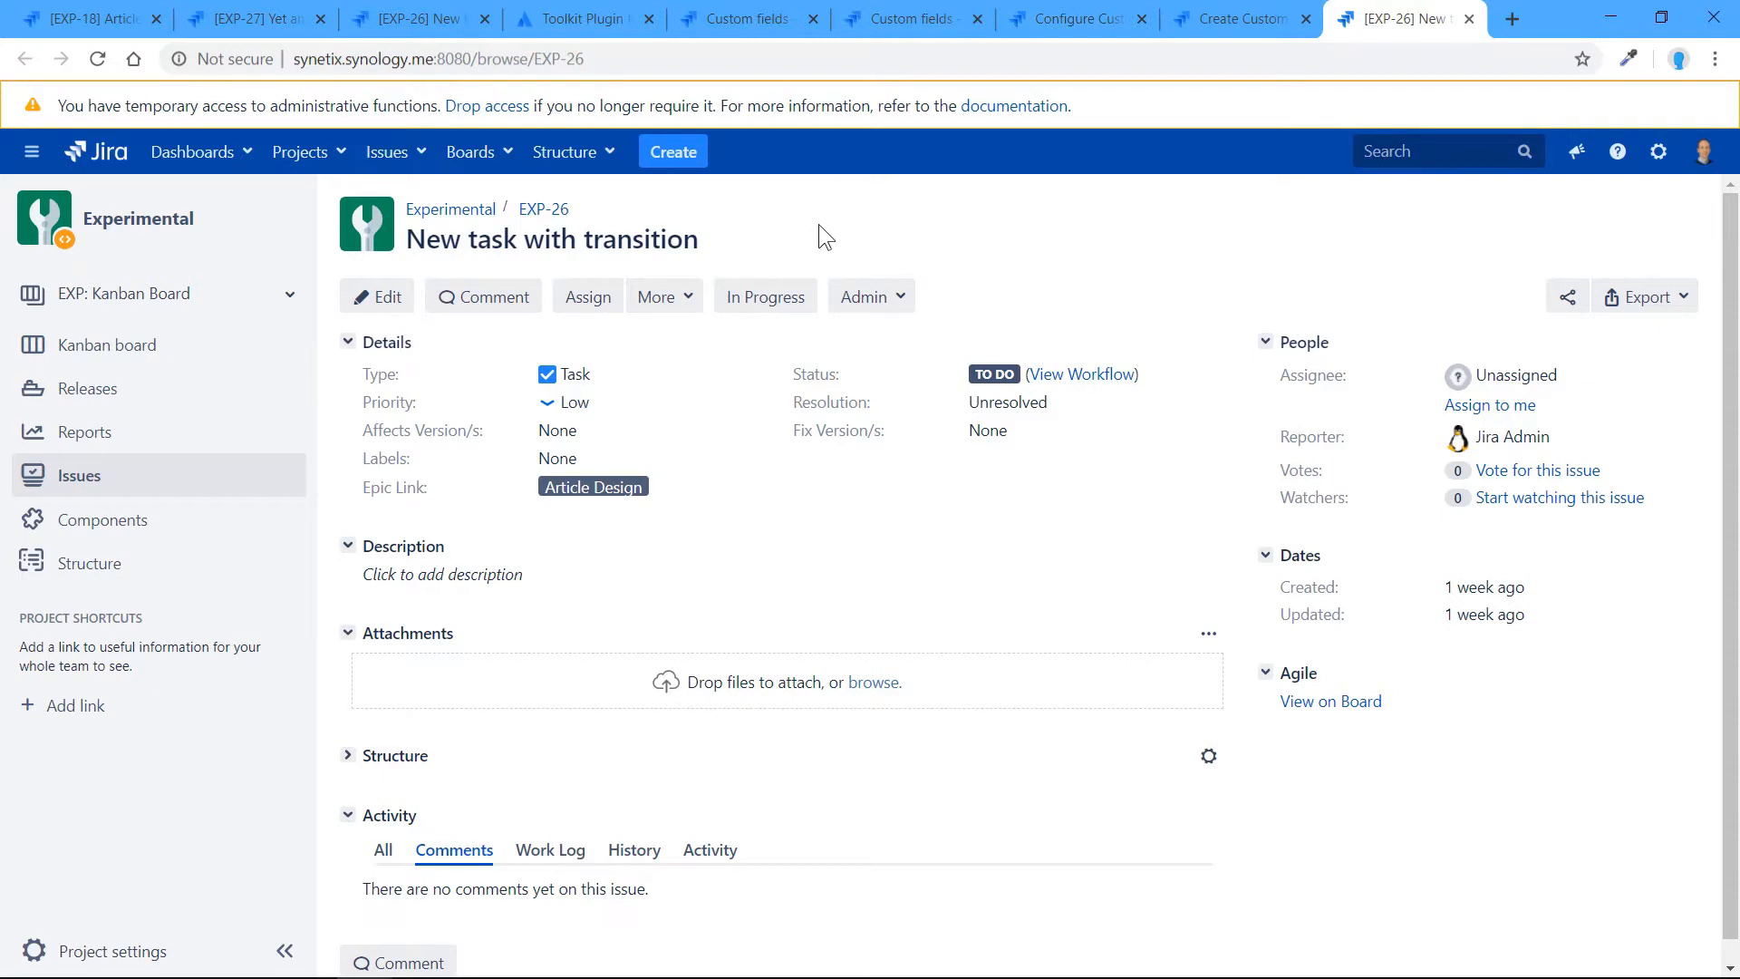
click(100, 60)
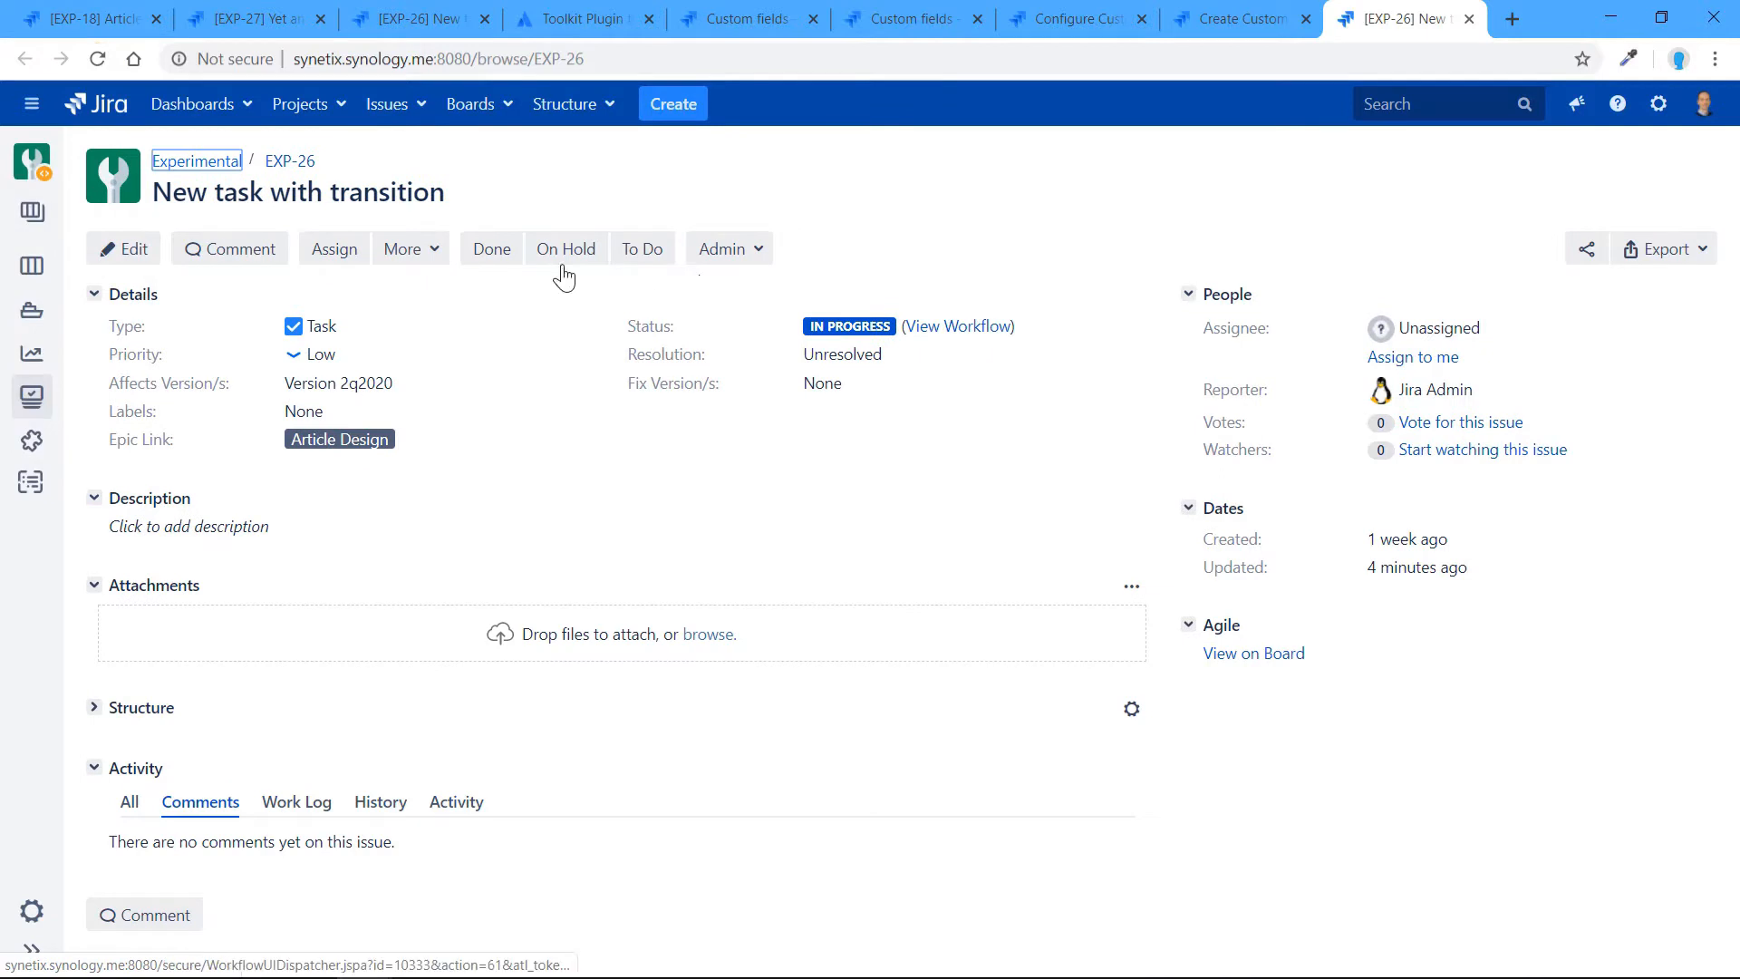
click(640, 254)
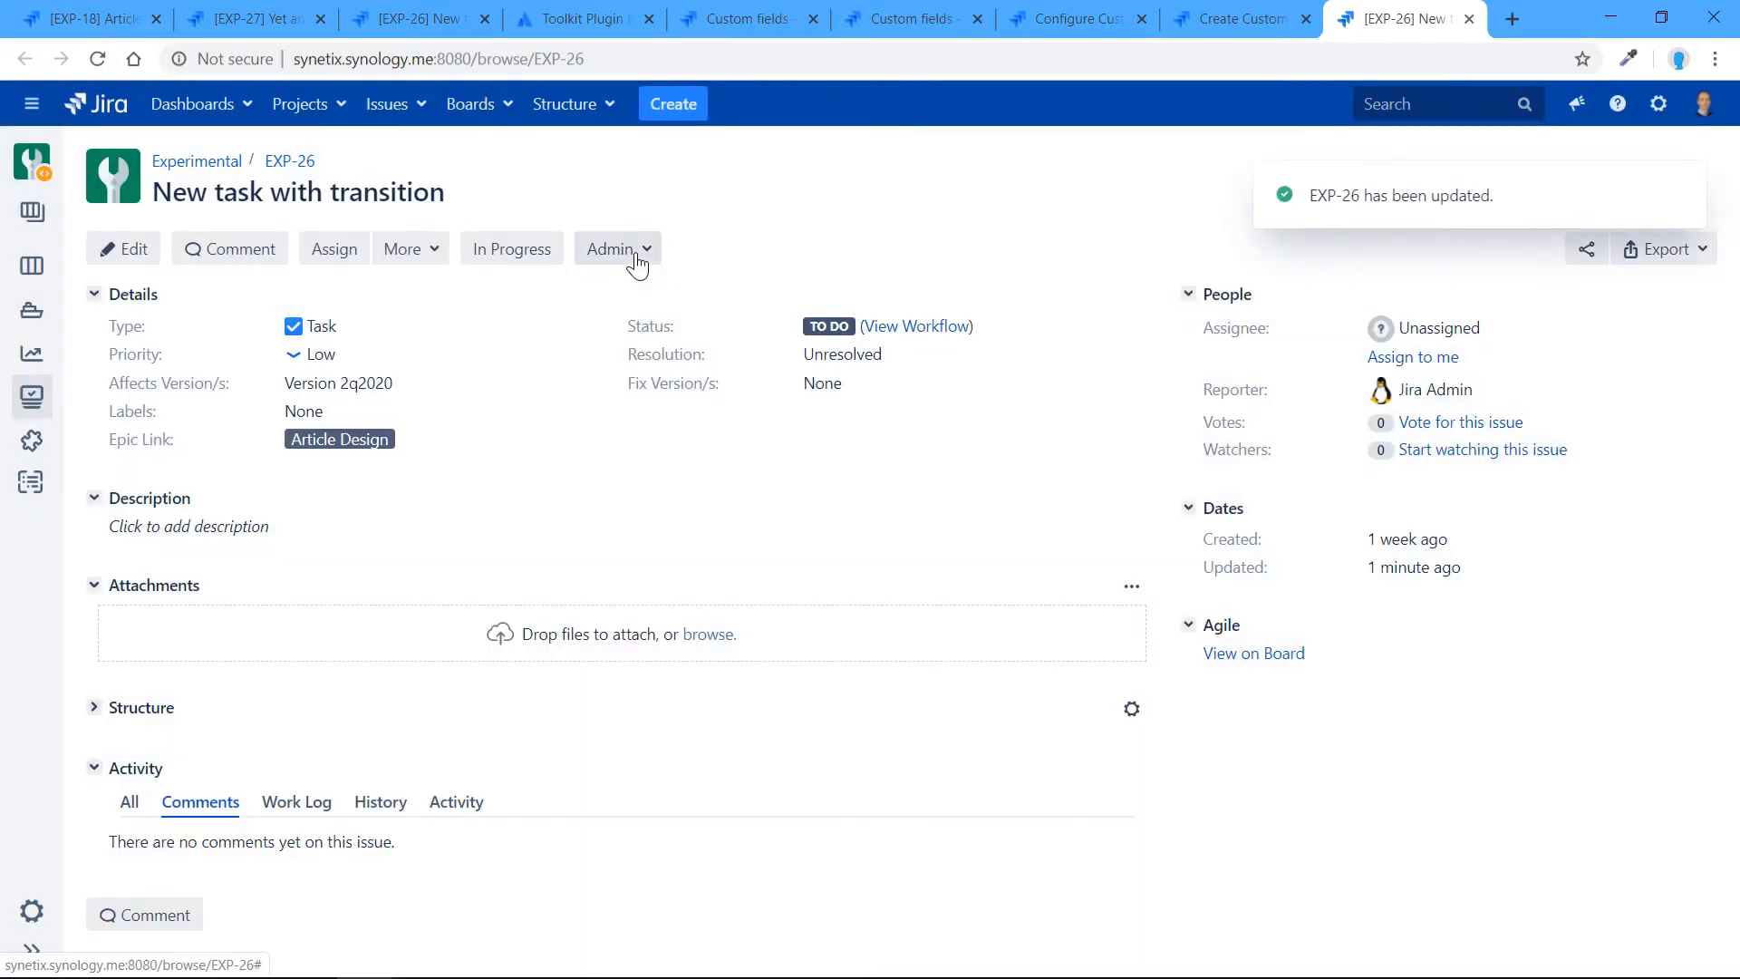
click(511, 254)
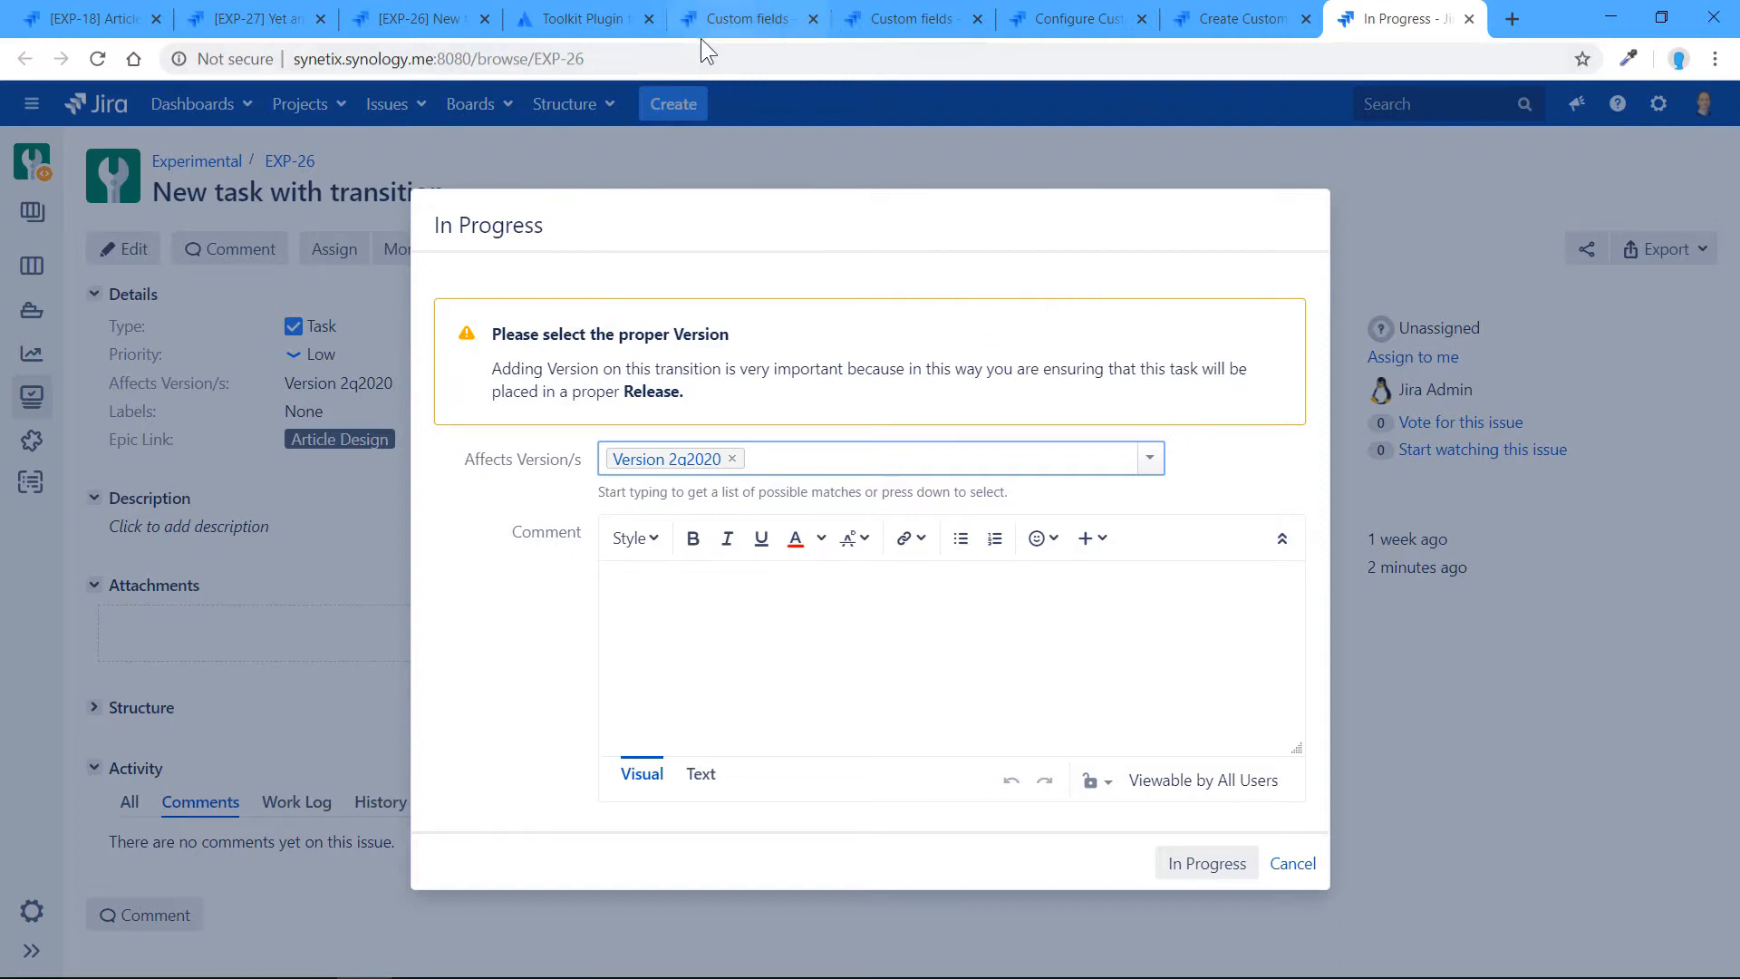
Step: Examine the EXP: Transition Screen's workflow usage and fields, and compare them with the In Progress dialog of task EXP-26
click(555, 17)
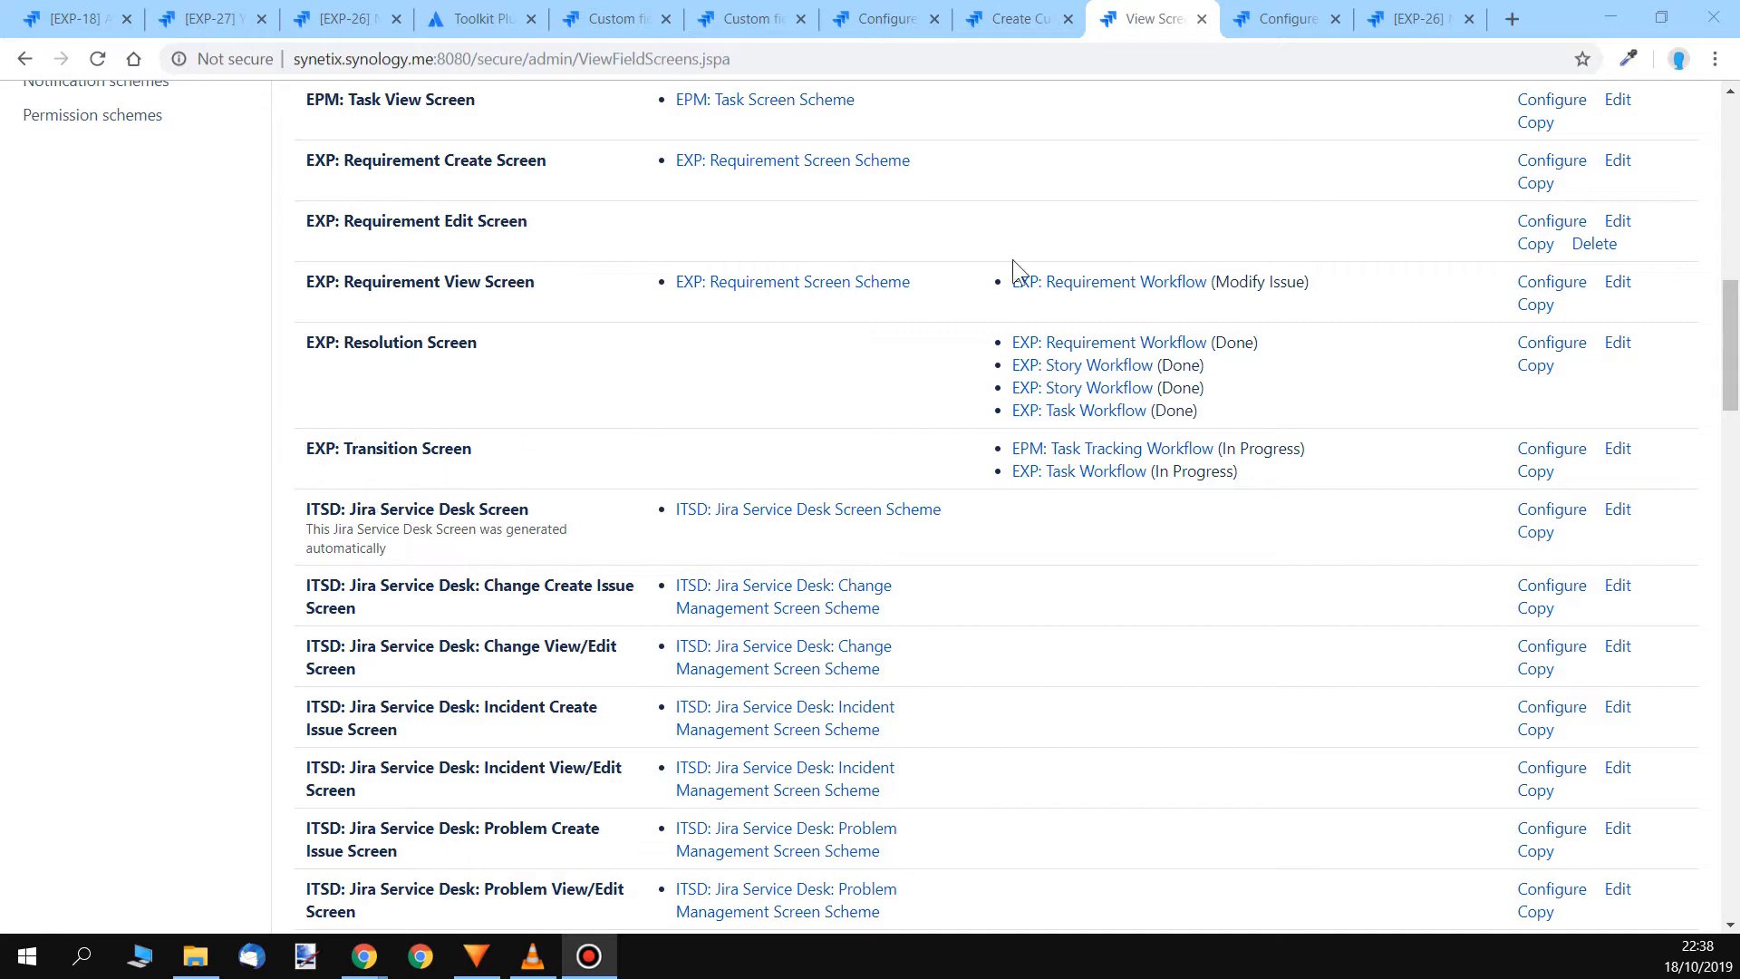
click(1294, 20)
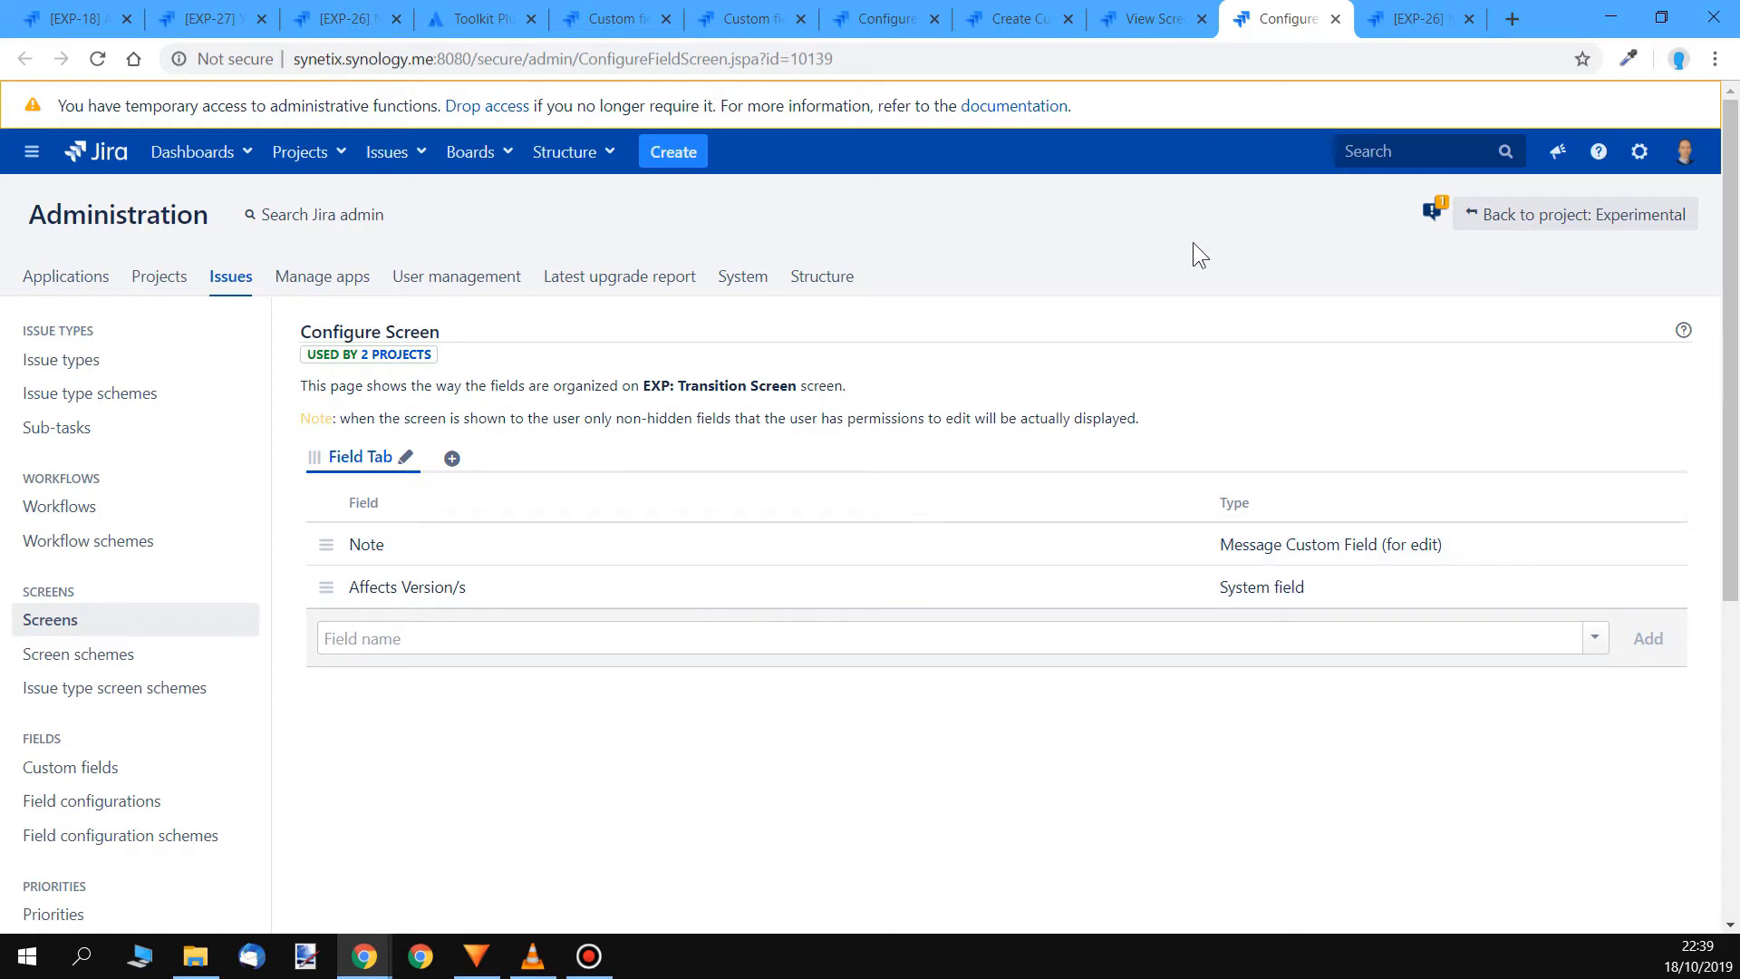
click(1414, 19)
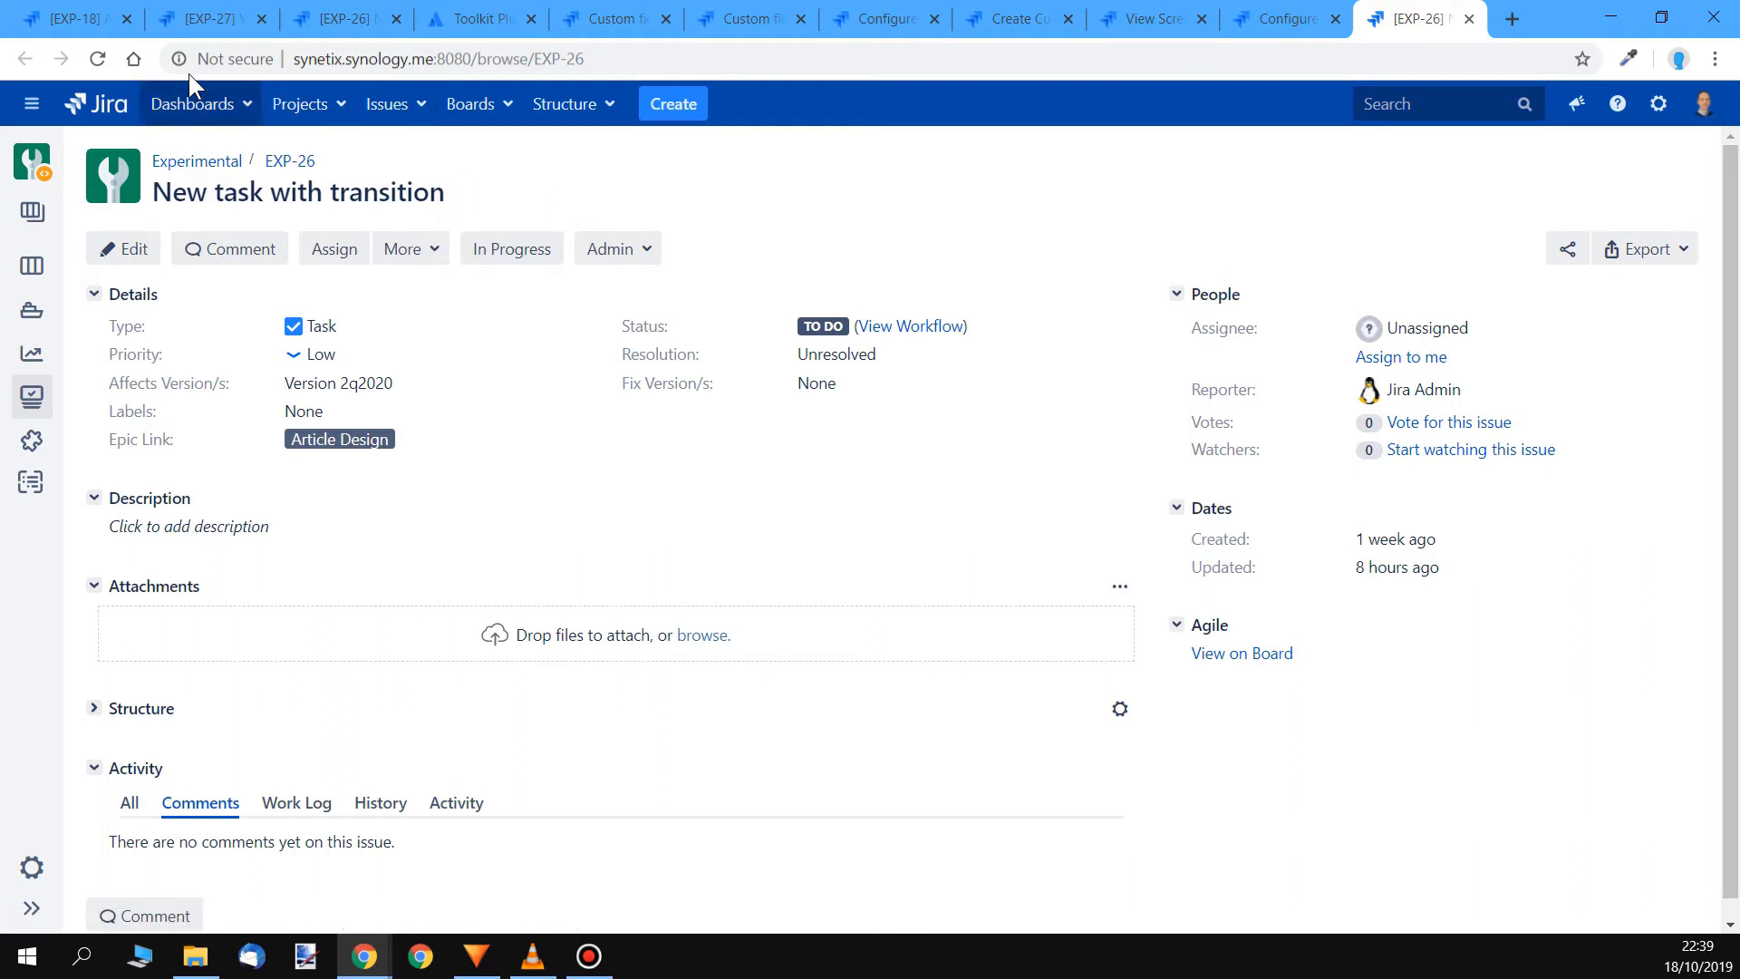
click(97, 58)
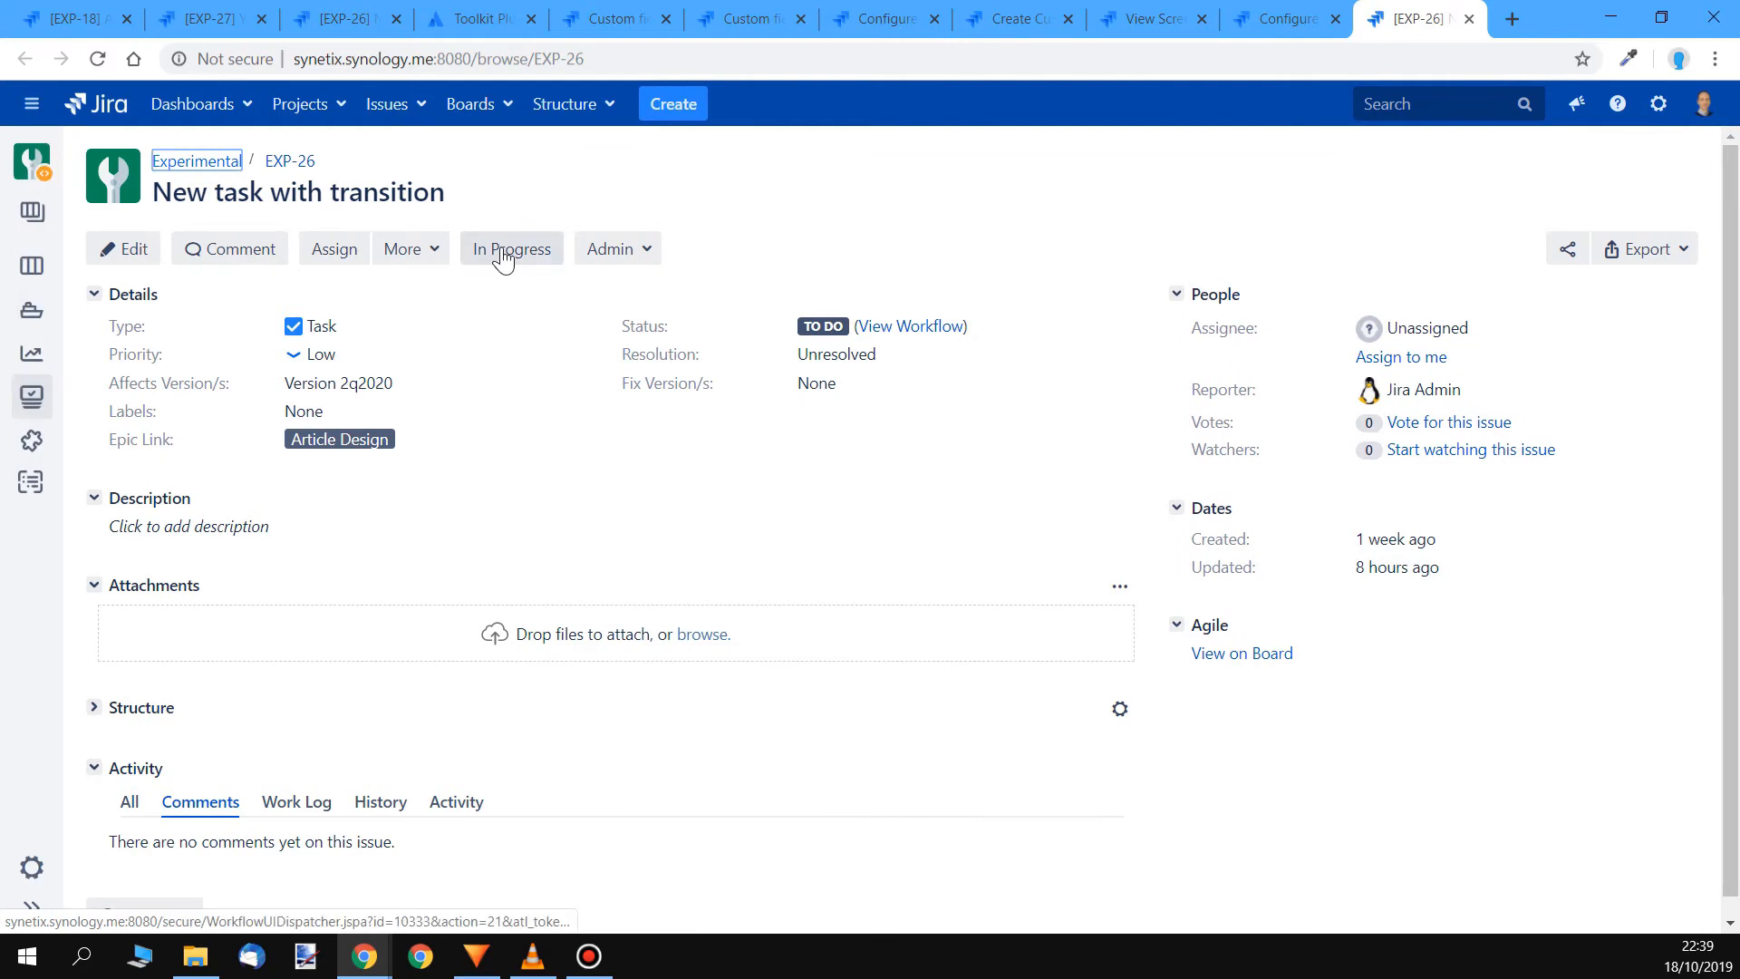
click(502, 246)
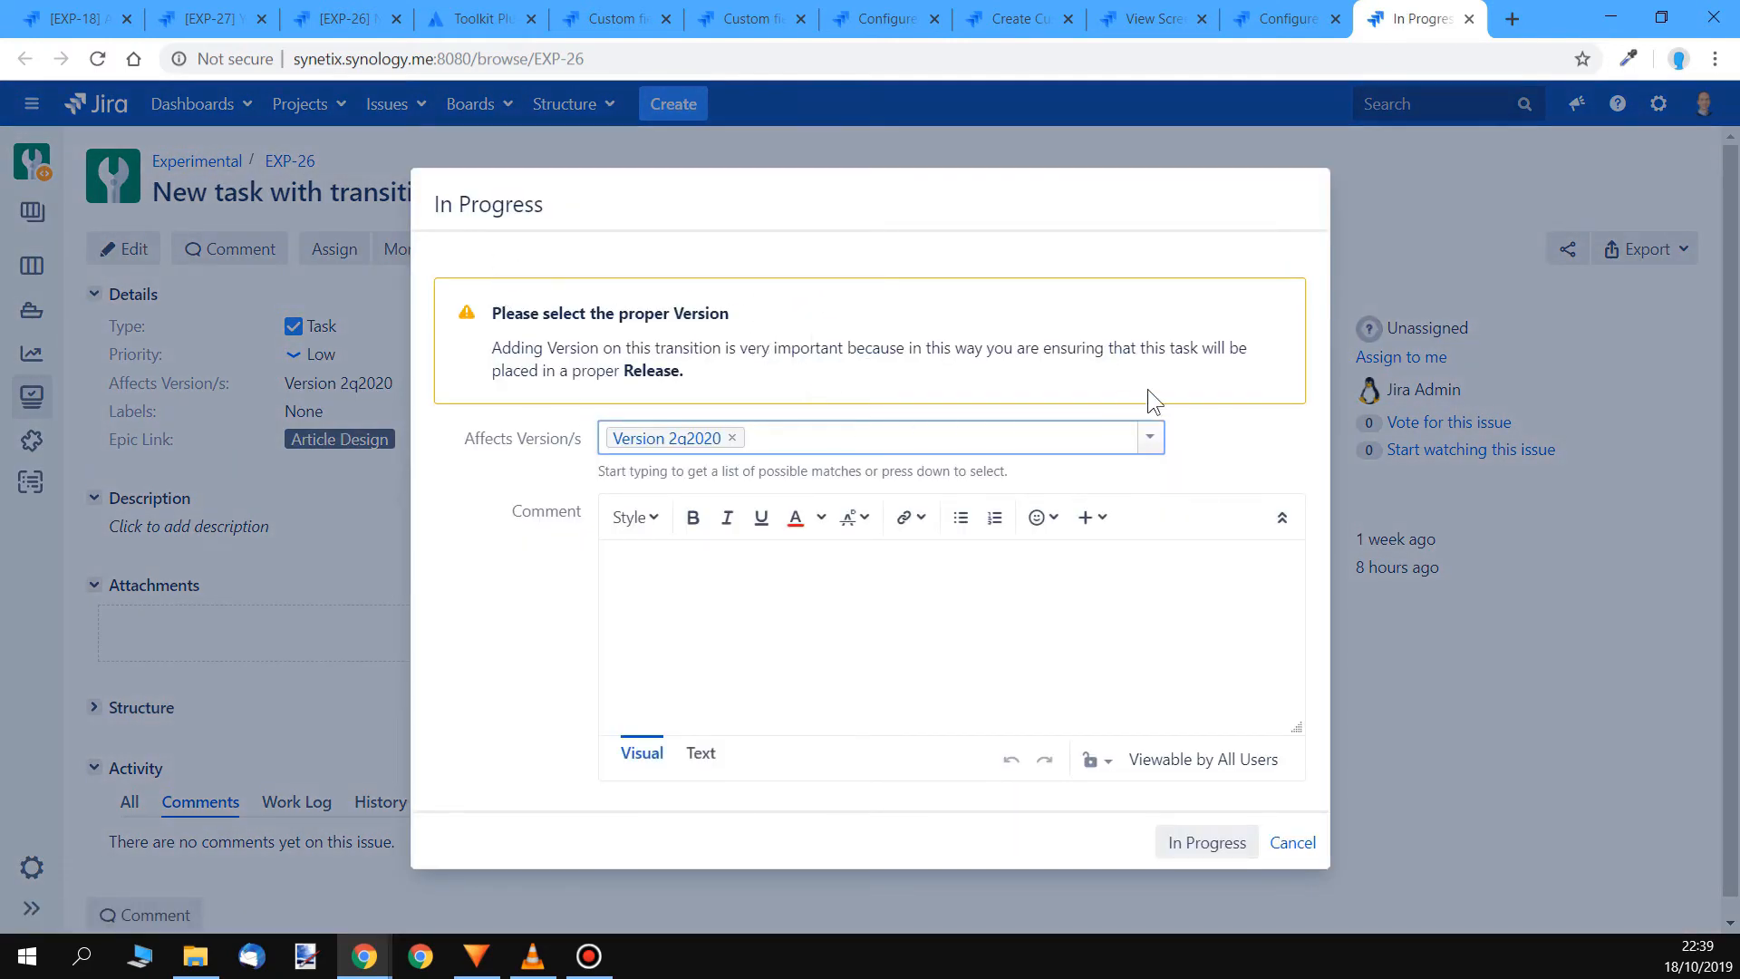
click(1281, 19)
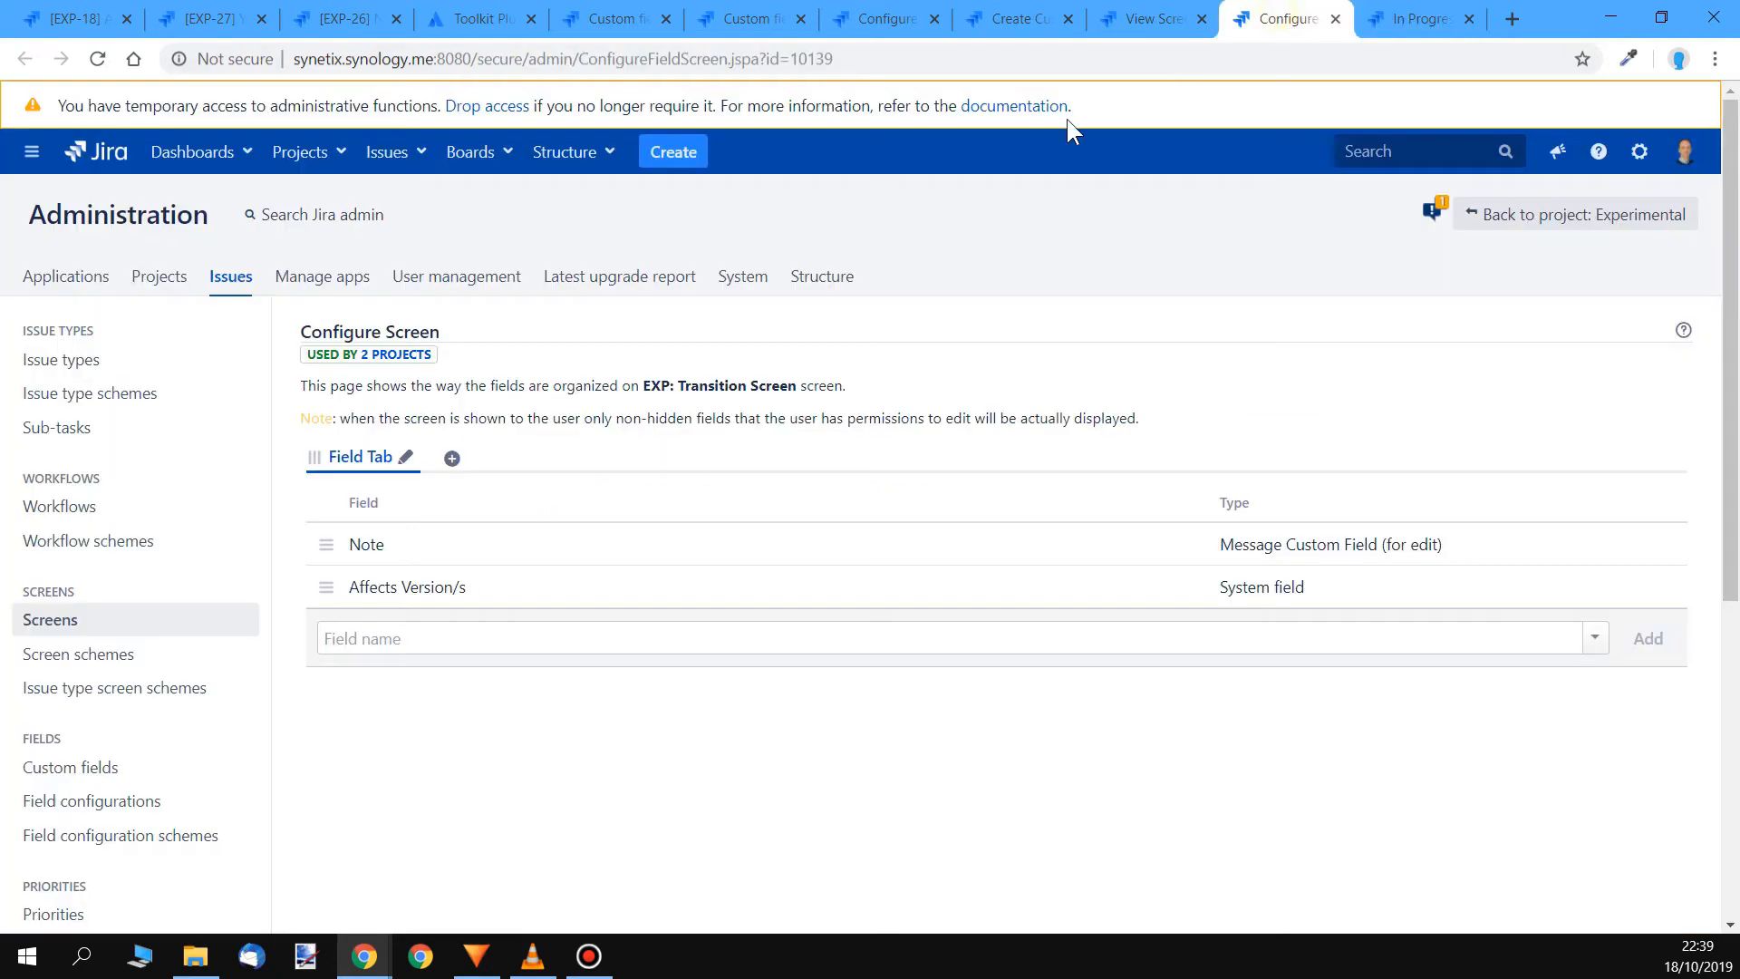